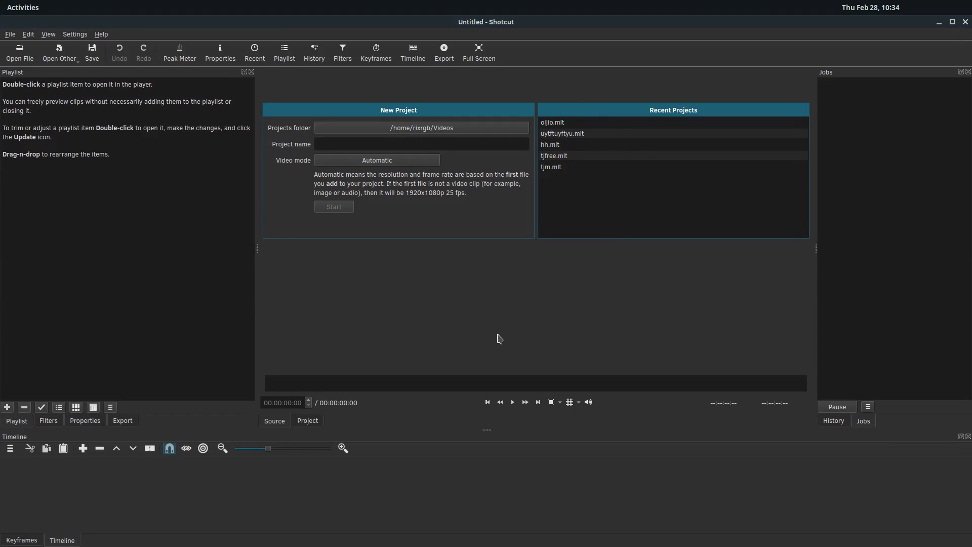
# Step: Enter test2 as the new project's name
pyautogui.click(335, 144)
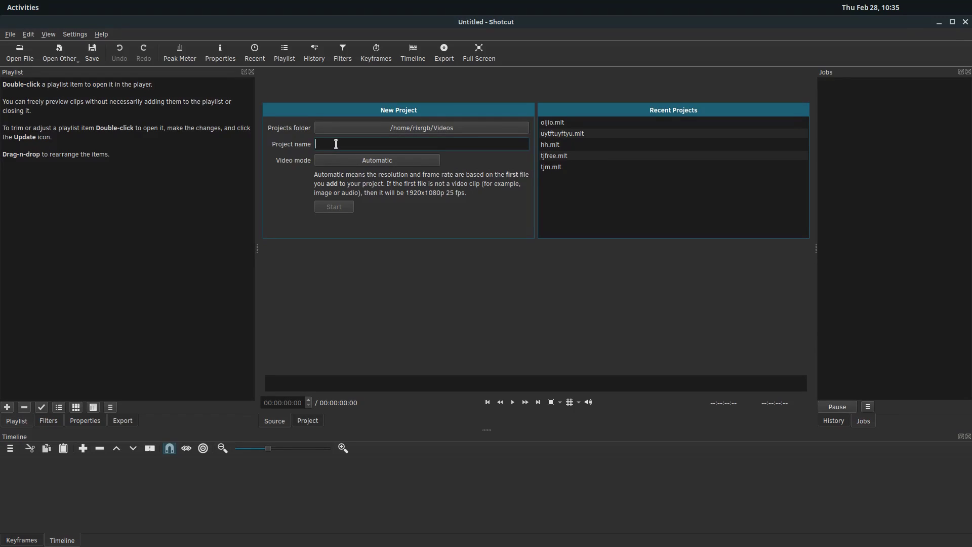
pyautogui.write('test2')
# Step: Start the test2 project and drag MVI_5135.MOV, MVI_4021.mov and MVI_0830.MOV into the playlist
pyautogui.click(334, 206)
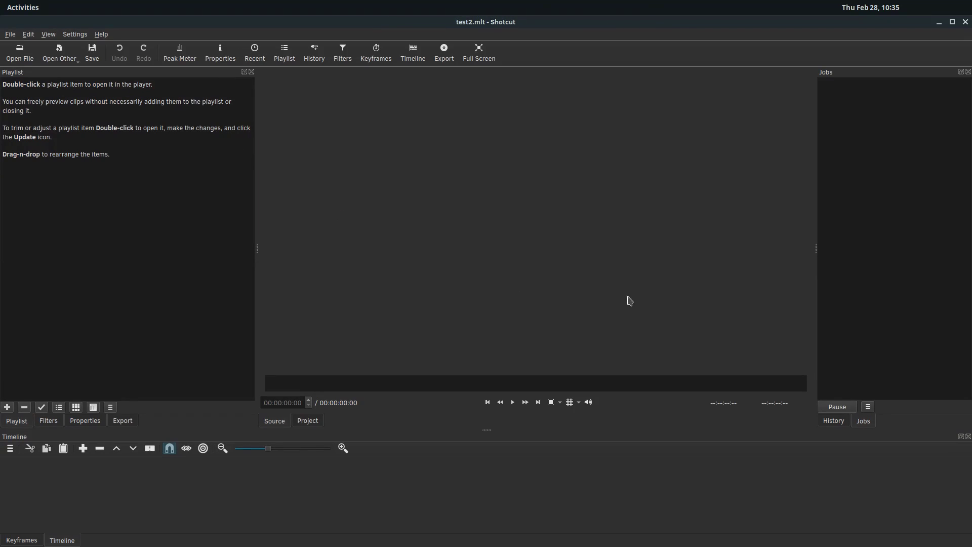
pyautogui.moveTo(971, 71); pyautogui.dragTo(499, 87)
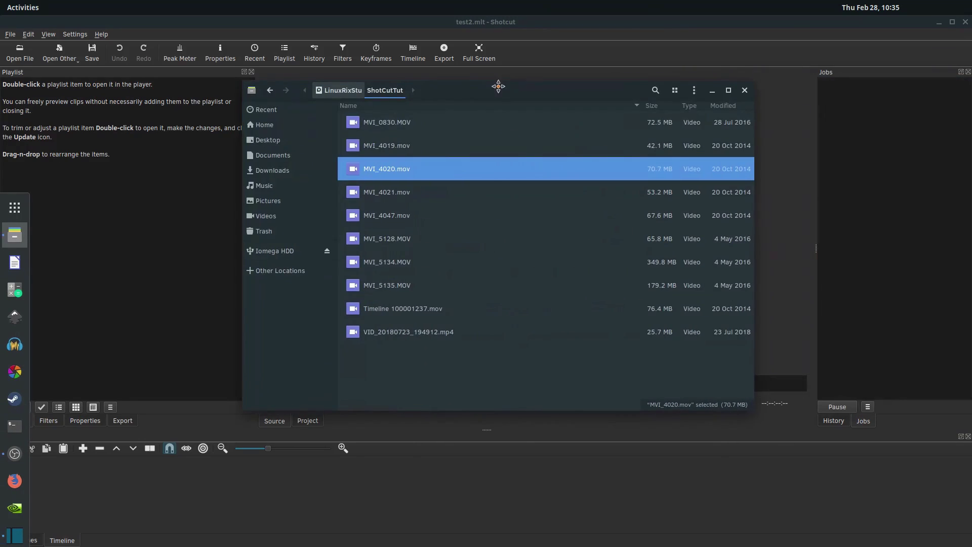
pyautogui.moveTo(369, 282); pyautogui.dragTo(122, 218)
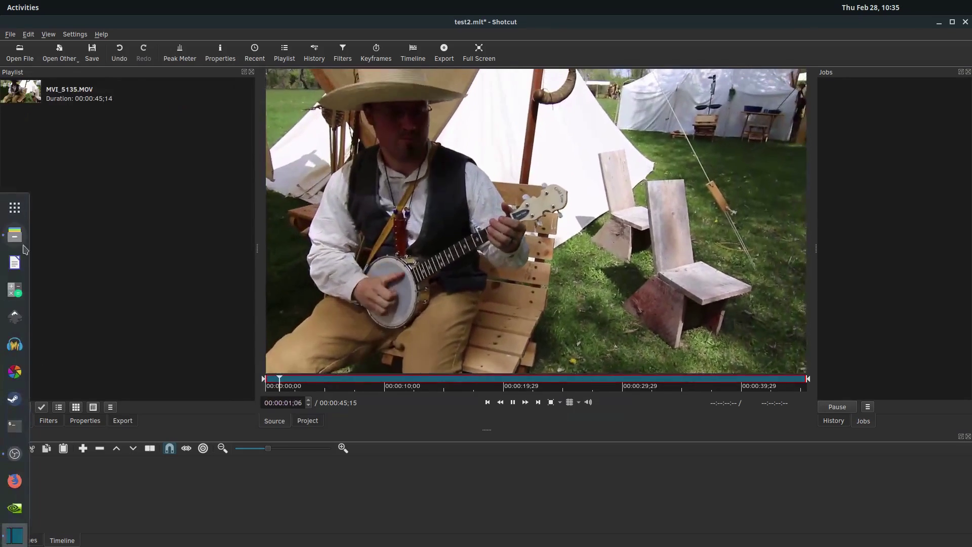
pyautogui.click(15, 234)
pyautogui.moveTo(386, 186); pyautogui.dragTo(143, 210)
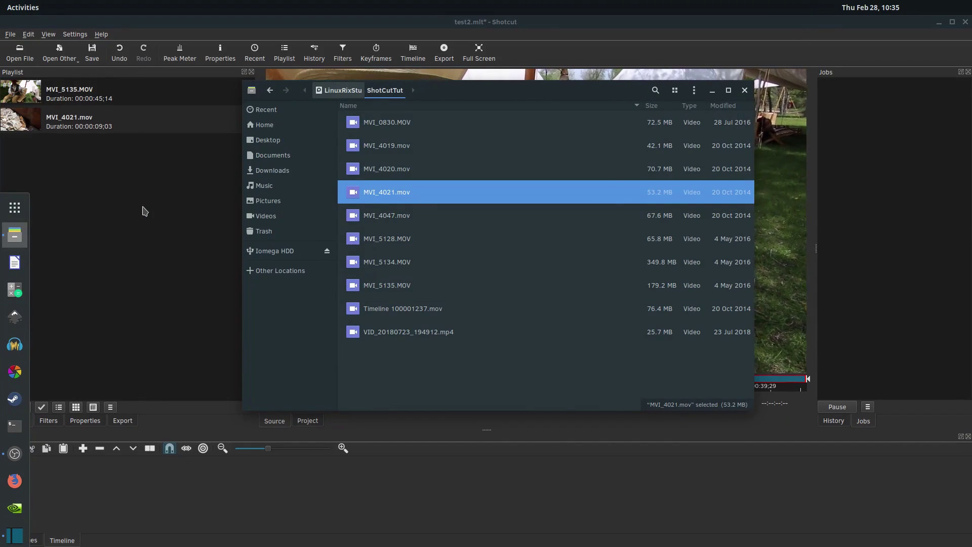
pyautogui.moveTo(385, 122); pyautogui.dragTo(167, 192)
pyautogui.click(560, 461)
pyautogui.press('space')
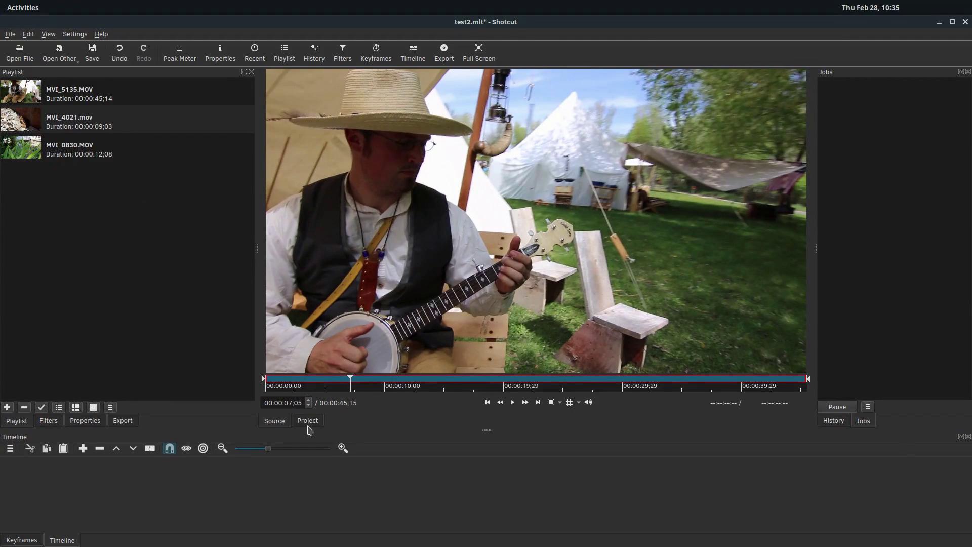
# Step: Put end-trimmed MVI_5135.MOV, MVI_4021.mov's 00:00:02;11–00:00:03;12 excerpt, then MVI_0830.MOV on V1
pyautogui.moveTo(327, 185); pyautogui.dragTo(108, 493)
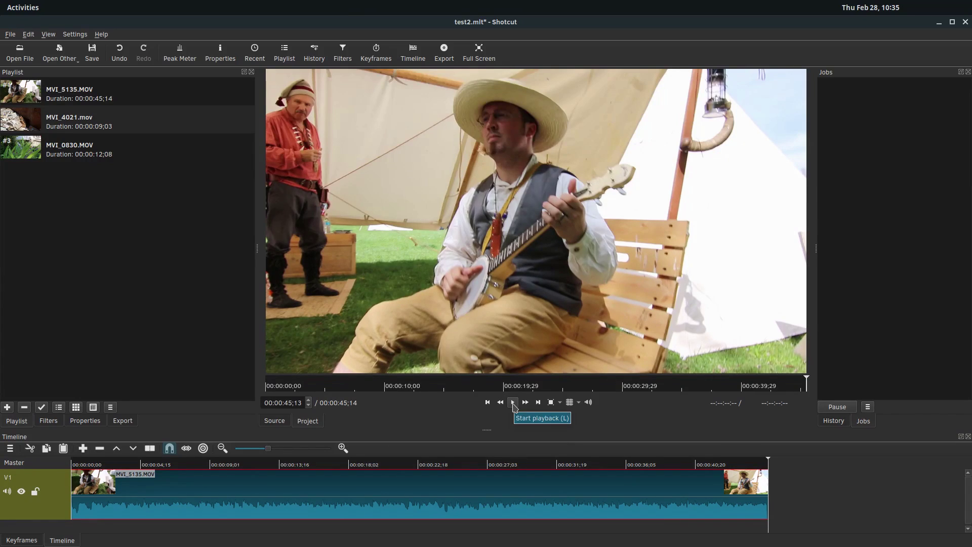
pyautogui.moveTo(767, 487); pyautogui.dragTo(109, 482)
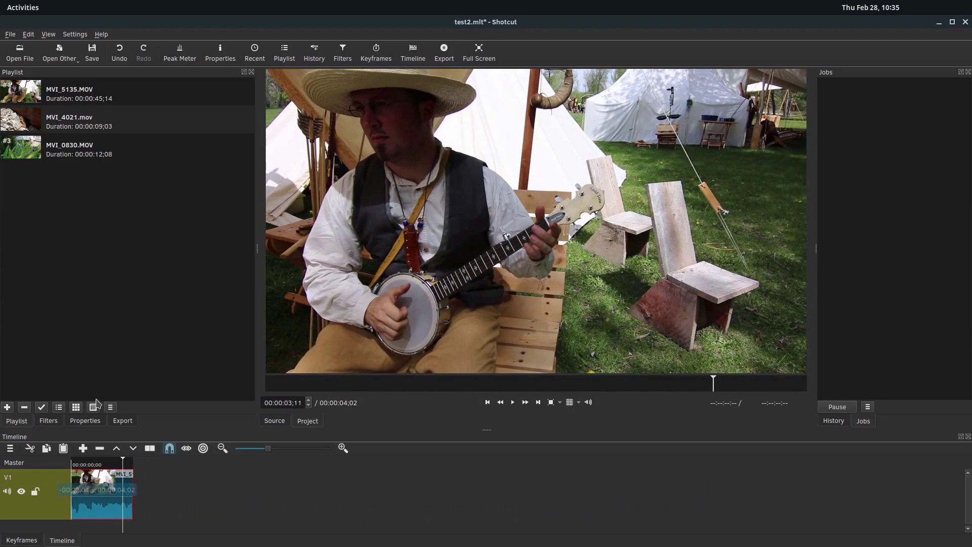
pyautogui.click(11, 123)
pyautogui.doubleClick(11, 123)
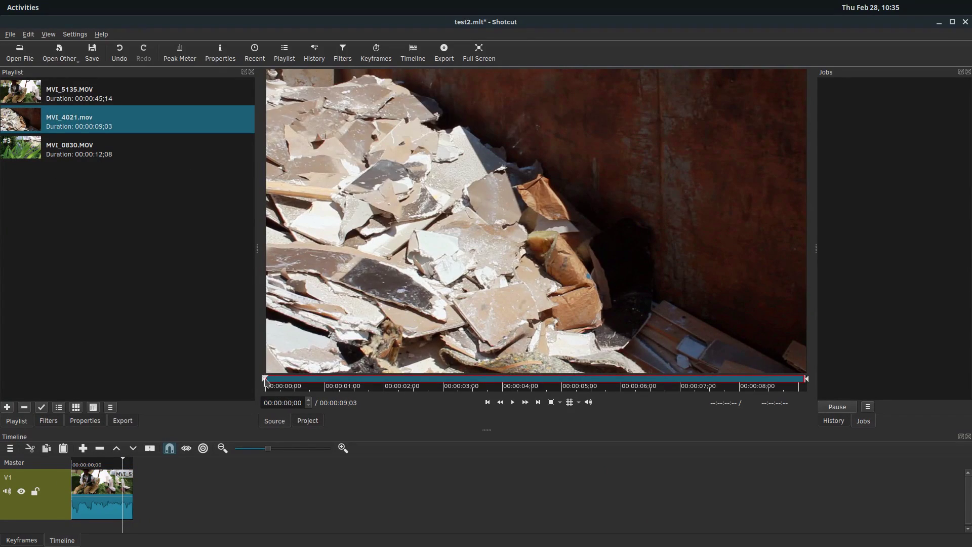
pyautogui.moveTo(264, 378); pyautogui.dragTo(405, 379)
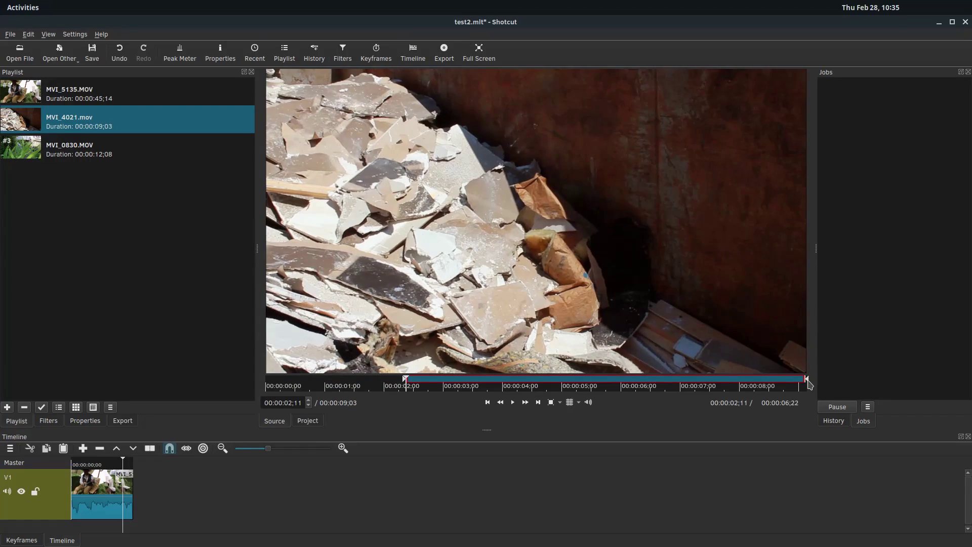
pyautogui.moveTo(809, 383); pyautogui.dragTo(469, 380)
pyautogui.moveTo(429, 272); pyautogui.dragTo(131, 487)
pyautogui.click(18, 147)
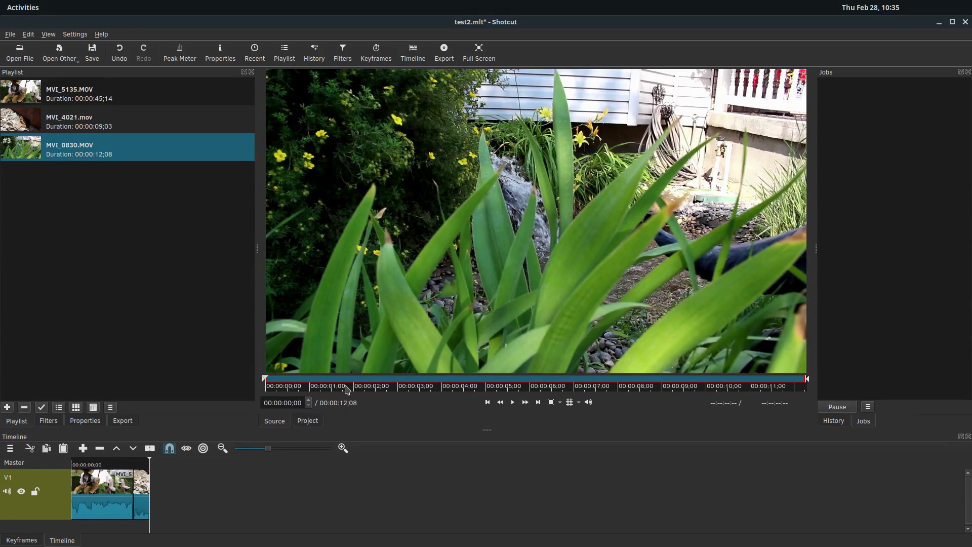
pyautogui.moveTo(425, 247); pyautogui.dragTo(313, 485)
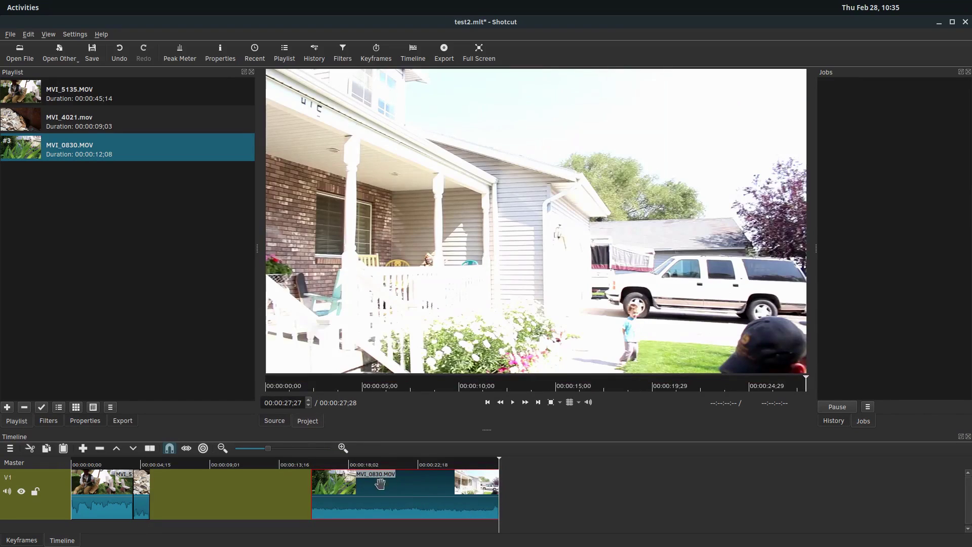
# Step: Split MVI_0830.MOV at two points and delete its first and last pieces
pyautogui.click(342, 463)
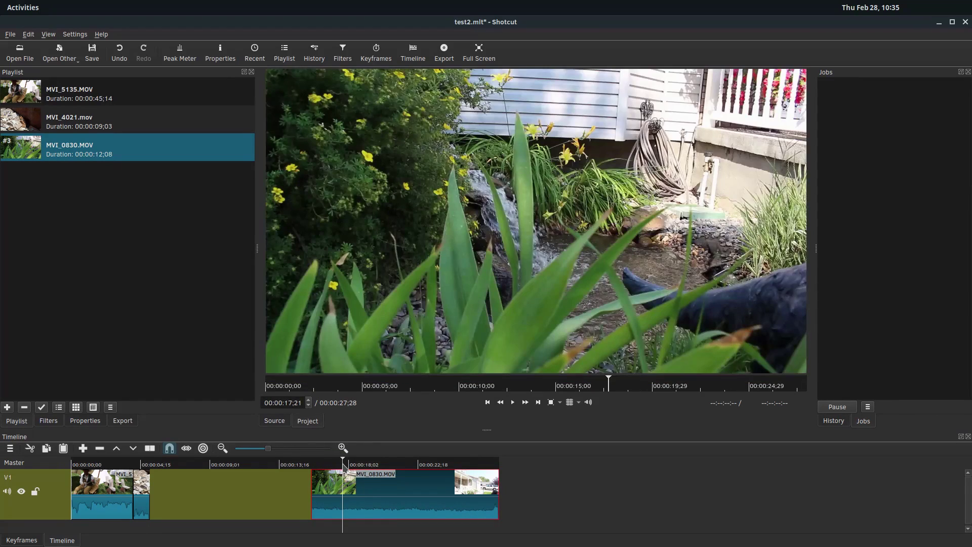
pyautogui.click(151, 449)
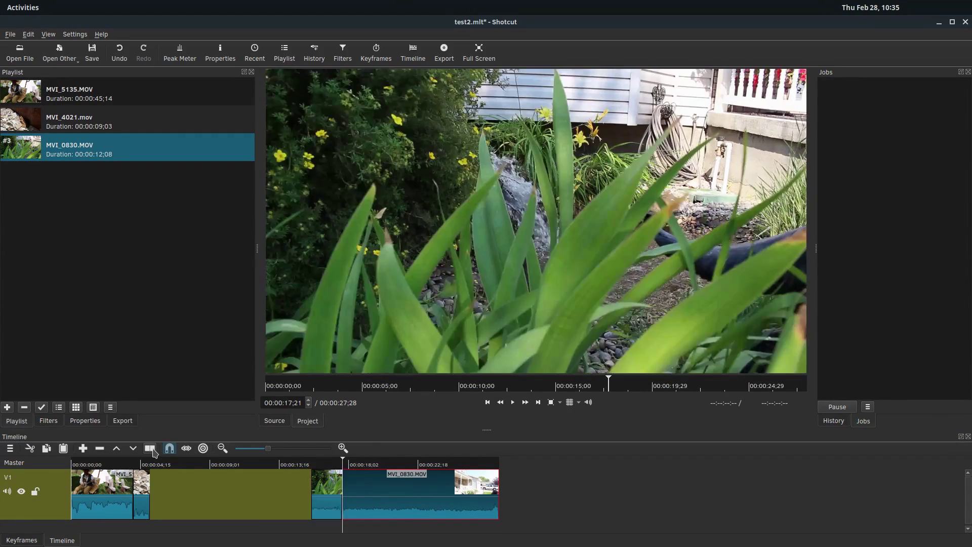
pyautogui.click(380, 464)
pyautogui.click(149, 448)
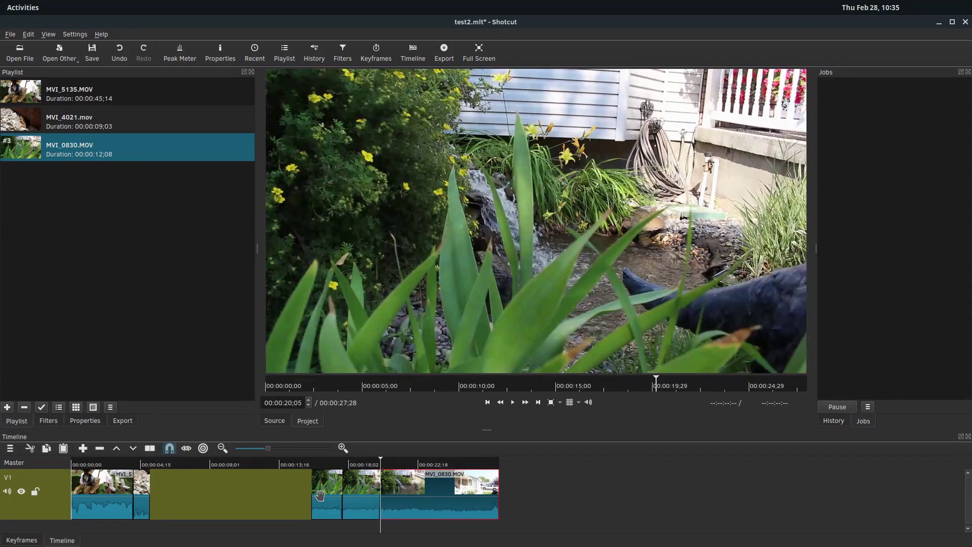
pyautogui.click(325, 501)
pyautogui.press('Delete')
pyautogui.click(440, 500)
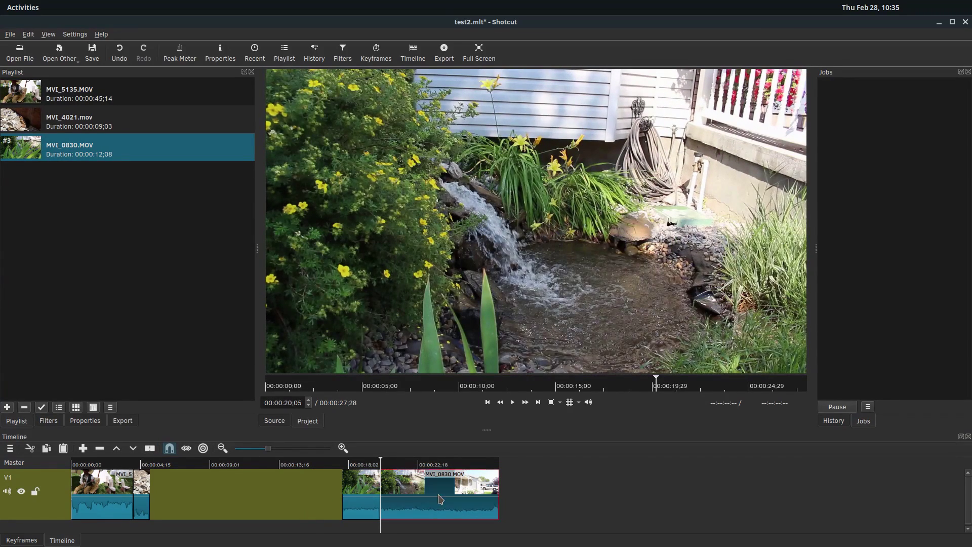
pyautogui.press('Delete')
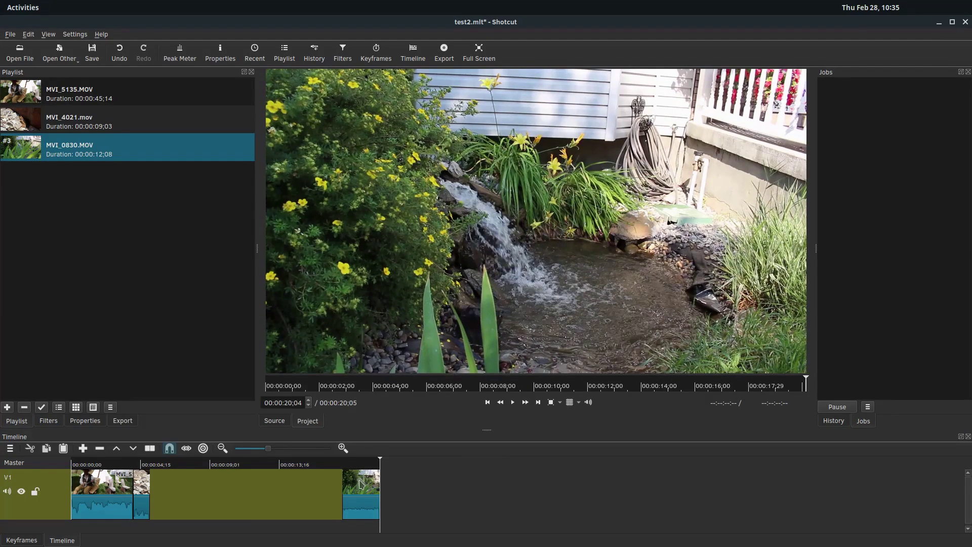
# Step: Shorten the first clip and slide the clips left so they sit back to back
pyautogui.moveTo(364, 478); pyautogui.dragTo(200, 486)
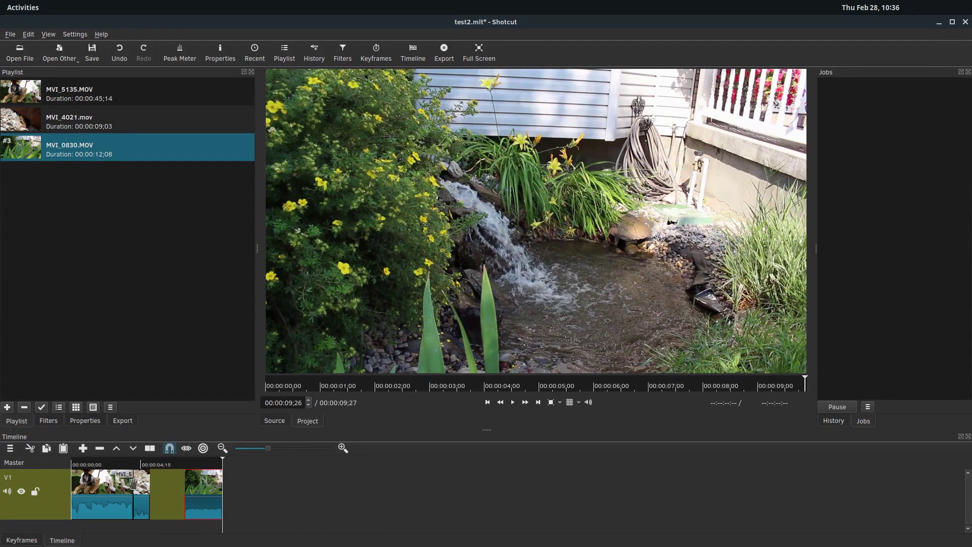
pyautogui.moveTo(136, 486)
pyautogui.mouseDown()
pyautogui.moveTo(152, 486)
pyautogui.moveTo(116, 490)
pyautogui.moveTo(128, 485)
pyautogui.mouseUp()
pyautogui.moveTo(194, 488); pyautogui.dragTo(26, 466)
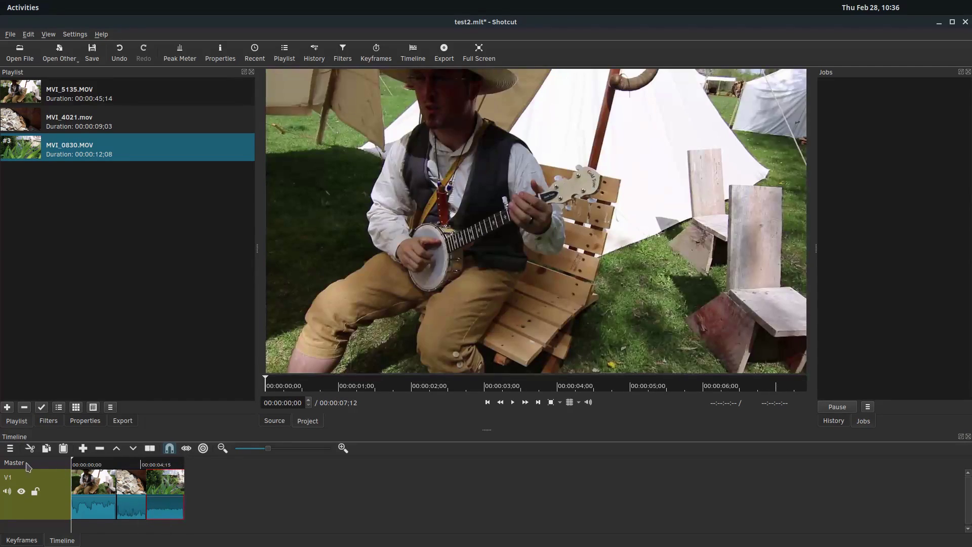
pyautogui.click(512, 402)
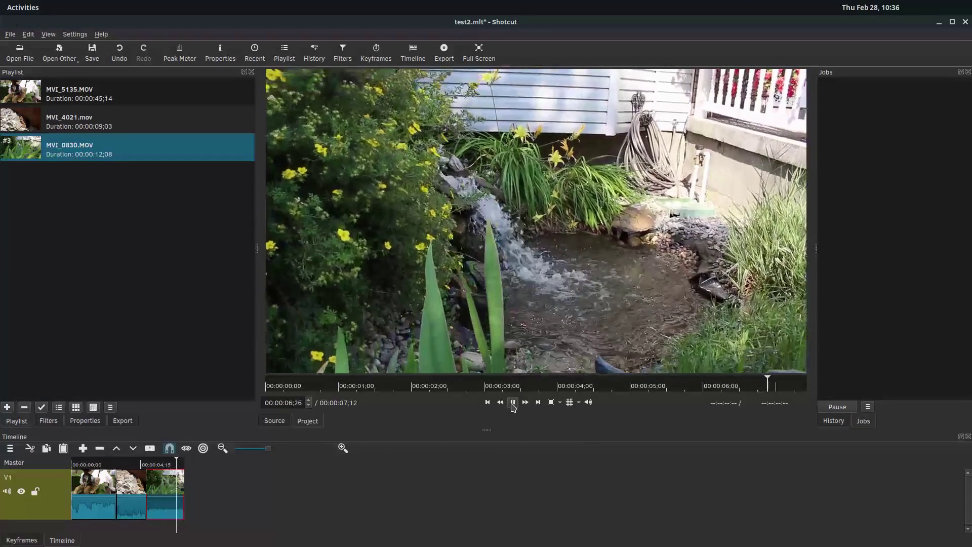
pyautogui.press('space')
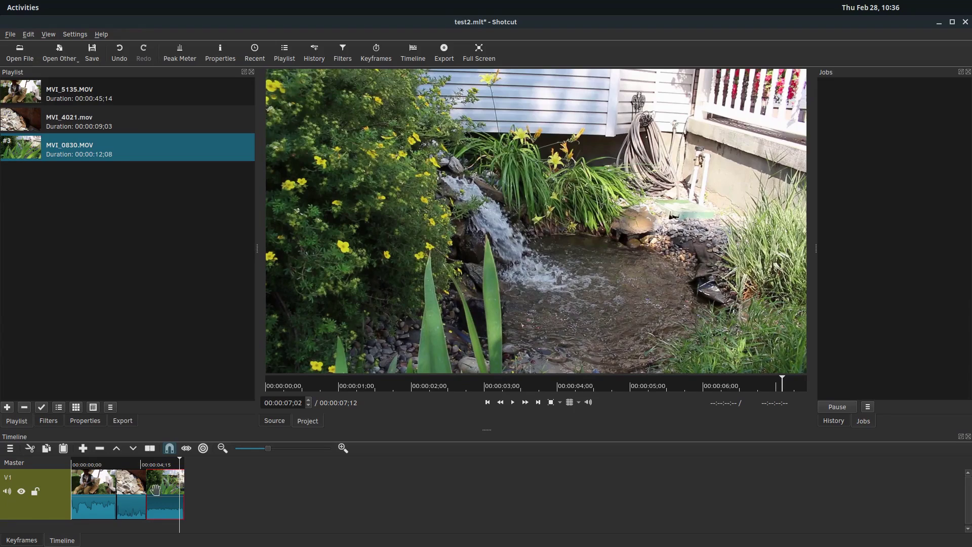
pyautogui.moveTo(182, 466); pyautogui.dragTo(74, 466)
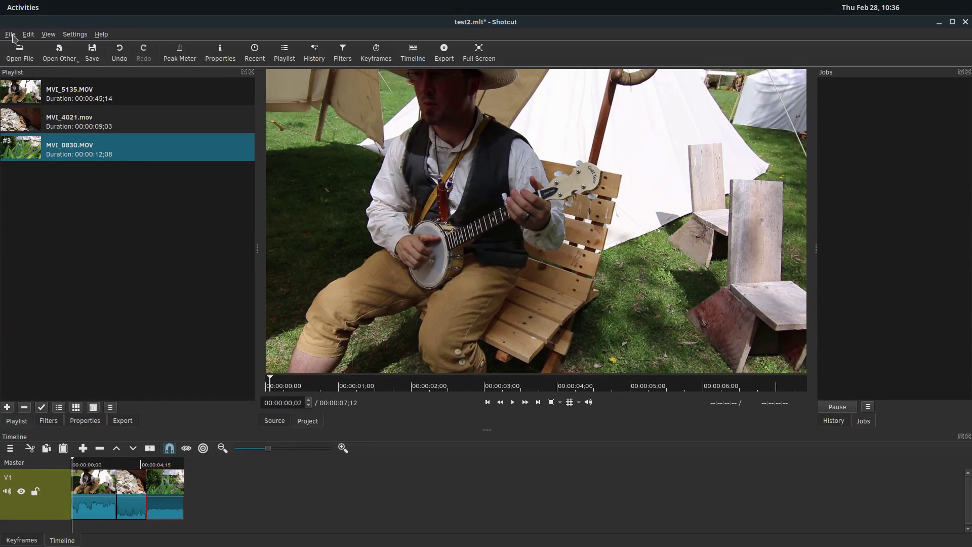
# Step: Save the project as test2.mlt from the File menu
pyautogui.click(11, 36)
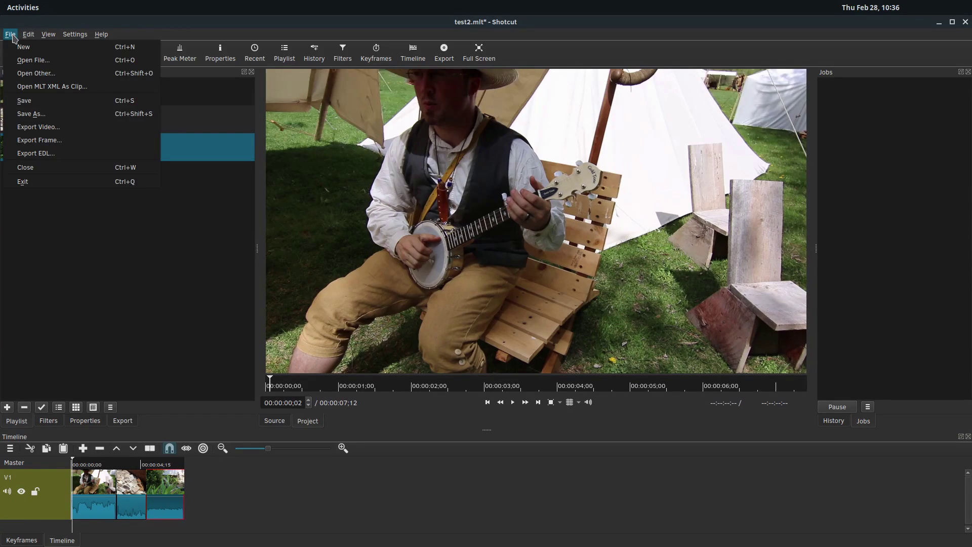
pyautogui.click(28, 99)
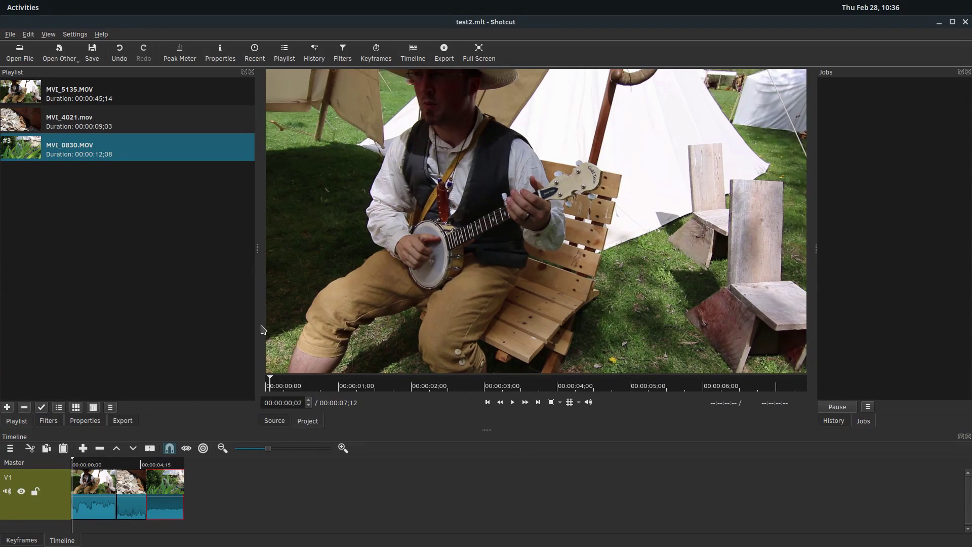
# Step: Cycle through the Export, Playlist, Filters and Properties panels, then close and reopen Export
pyautogui.click(444, 53)
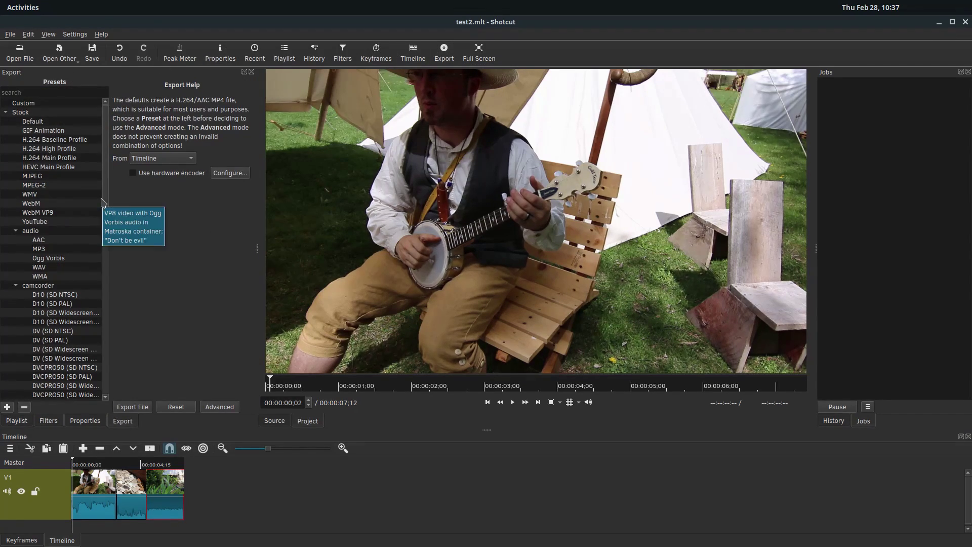
pyautogui.click(16, 420)
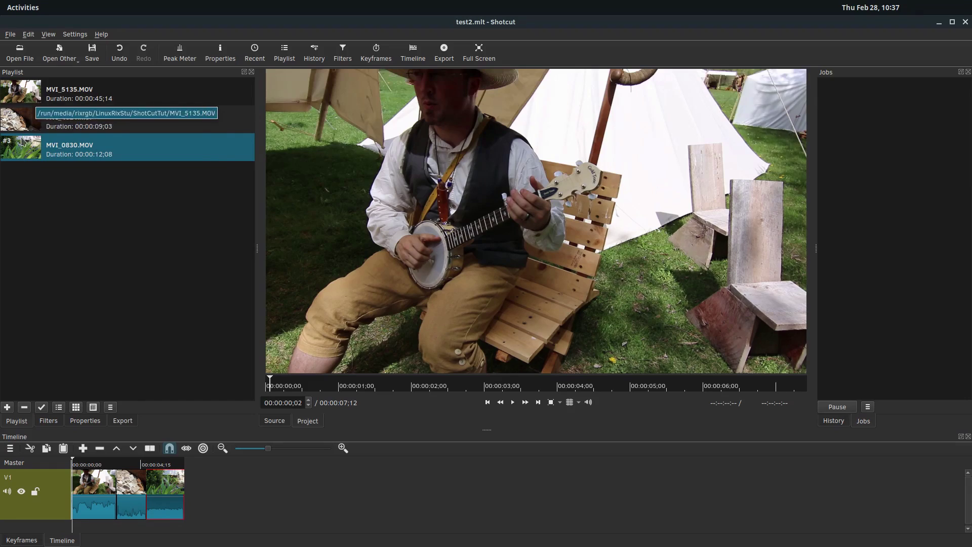
pyautogui.click(123, 421)
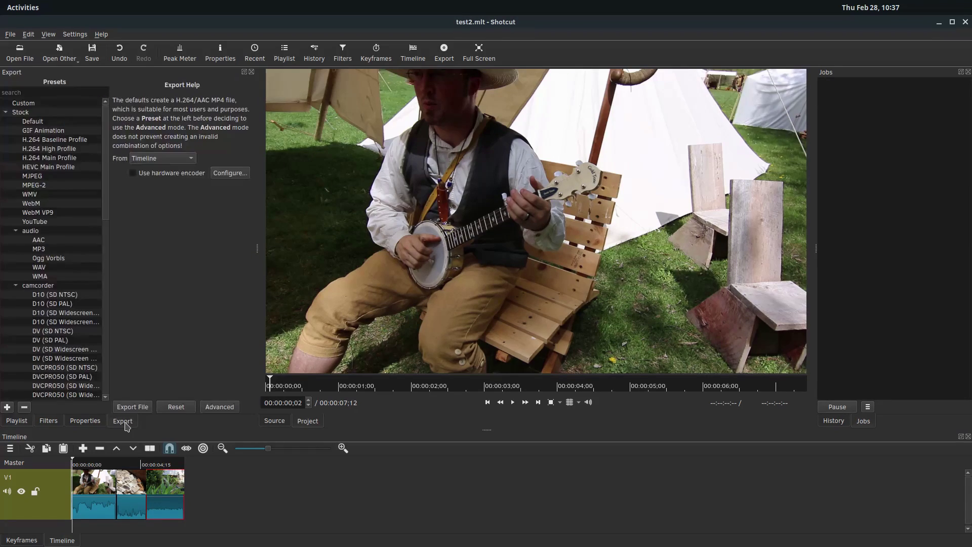
pyautogui.click(17, 421)
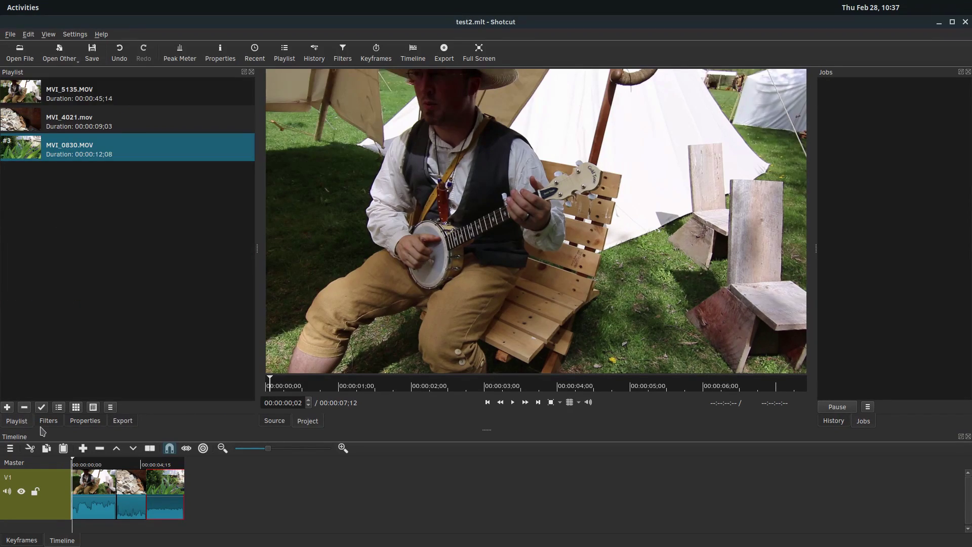
pyautogui.click(49, 422)
pyautogui.click(81, 423)
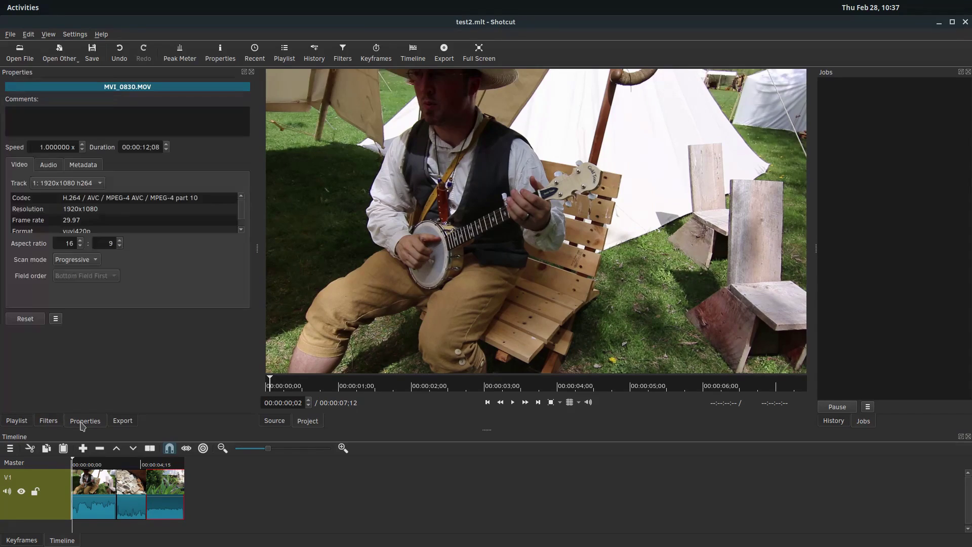
pyautogui.click(122, 423)
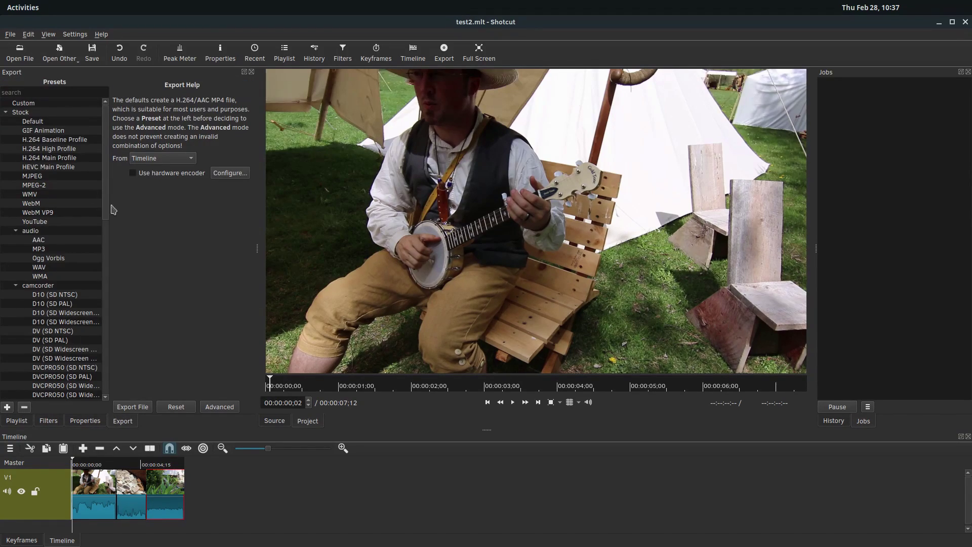
pyautogui.click(252, 72)
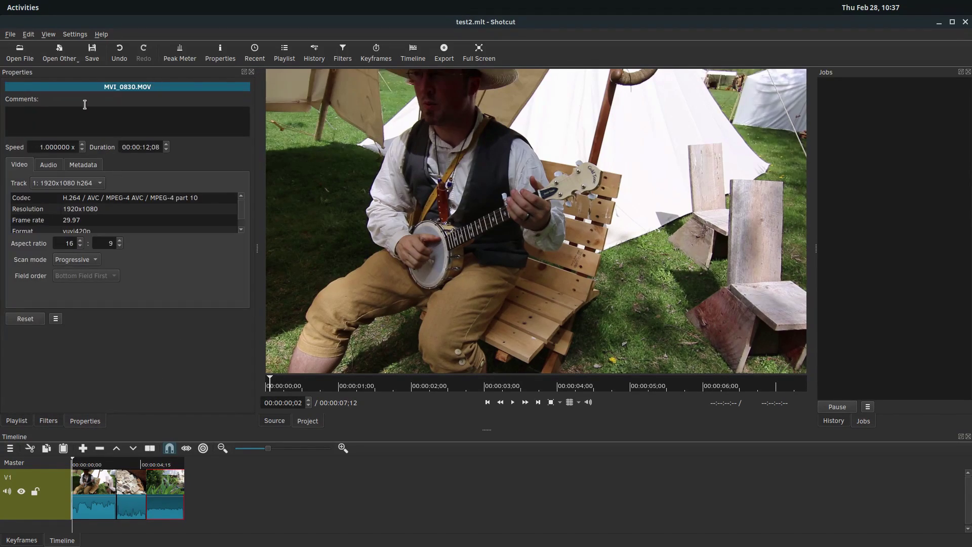
pyautogui.click(445, 54)
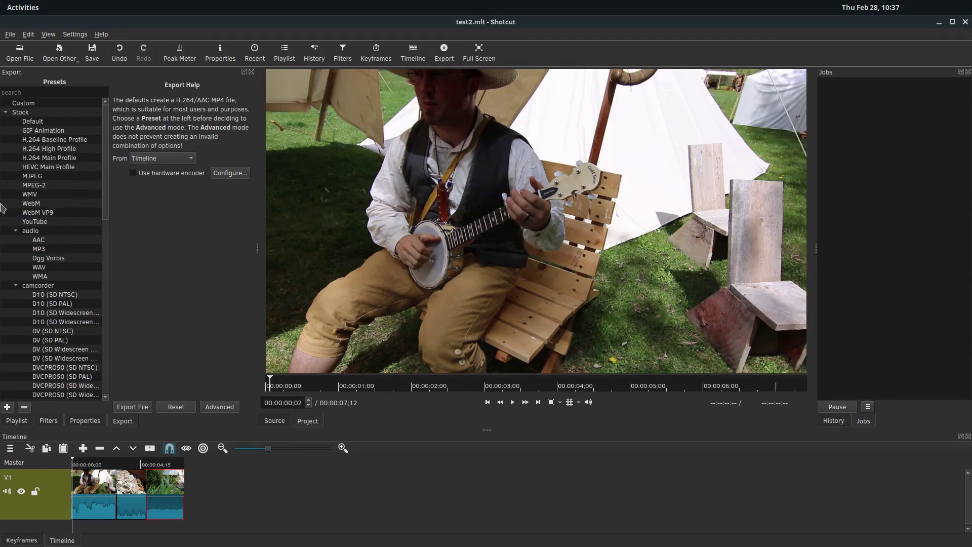
# Step: Browse the WebM, MP3, DNxHD and H.264 presets, then settle on YouTube
pyautogui.click(33, 223)
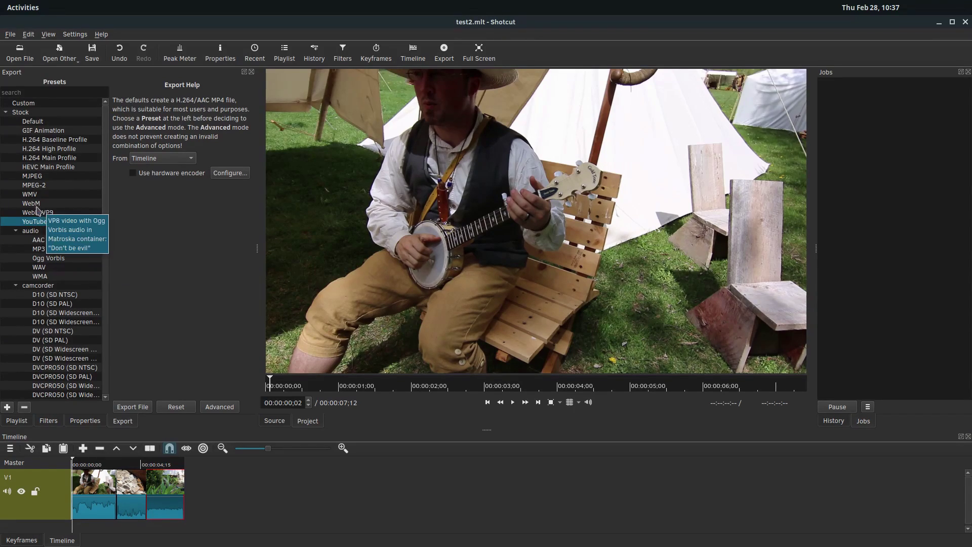
pyautogui.click(36, 204)
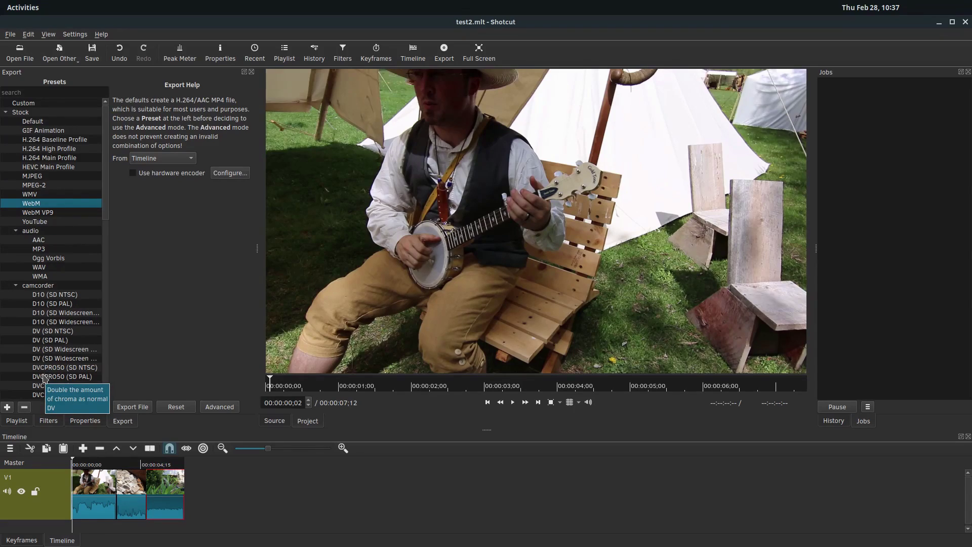
pyautogui.click(43, 250)
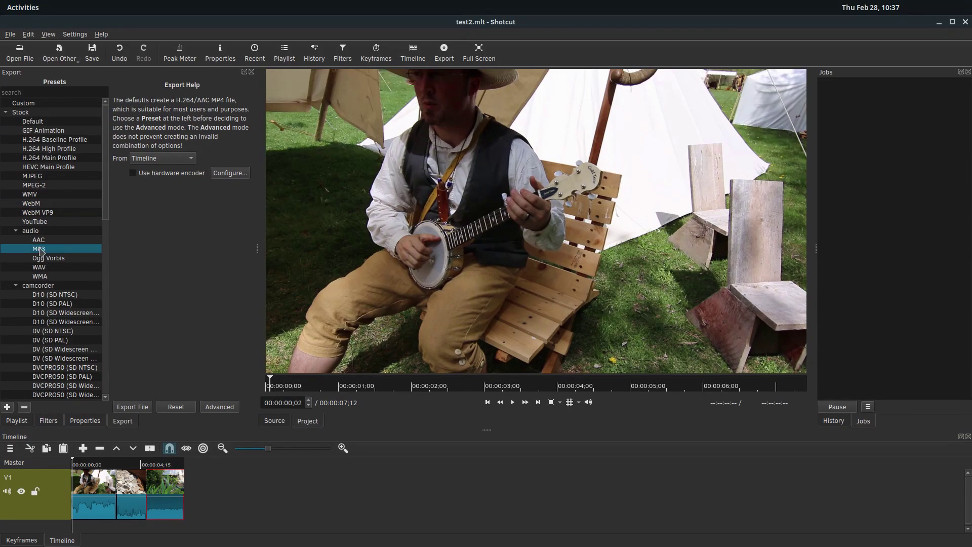
pyautogui.moveTo(105, 184); pyautogui.dragTo(98, 300)
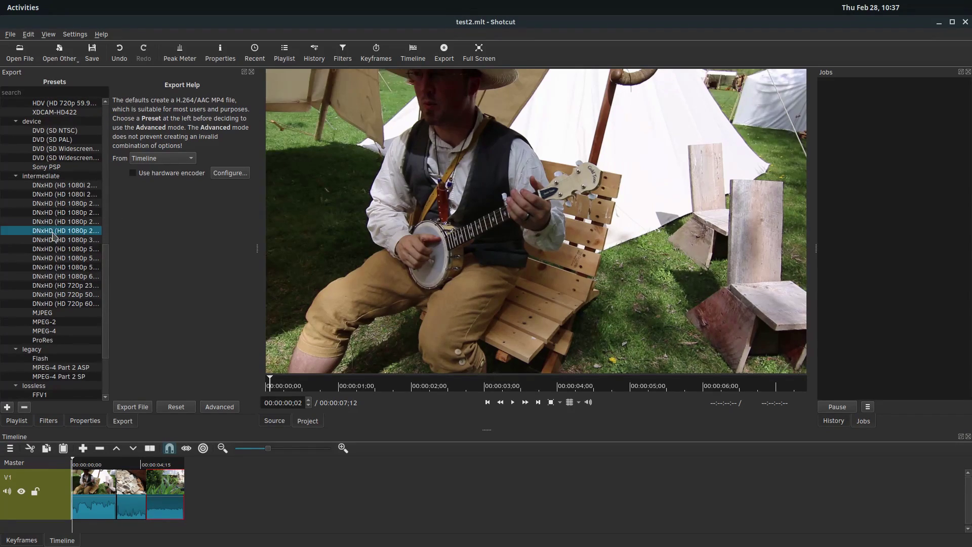
pyautogui.click(52, 258)
pyautogui.moveTo(107, 279); pyautogui.dragTo(97, 138)
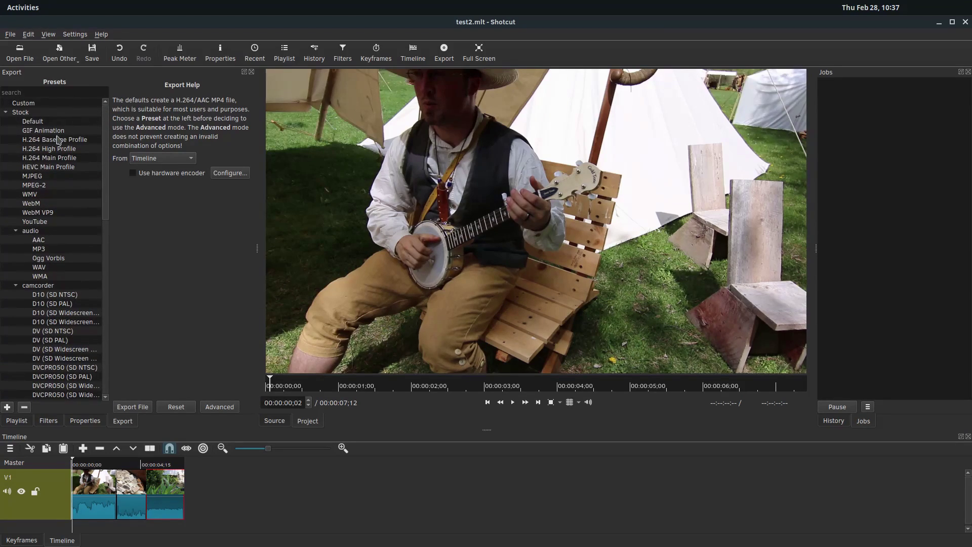
pyautogui.click(35, 222)
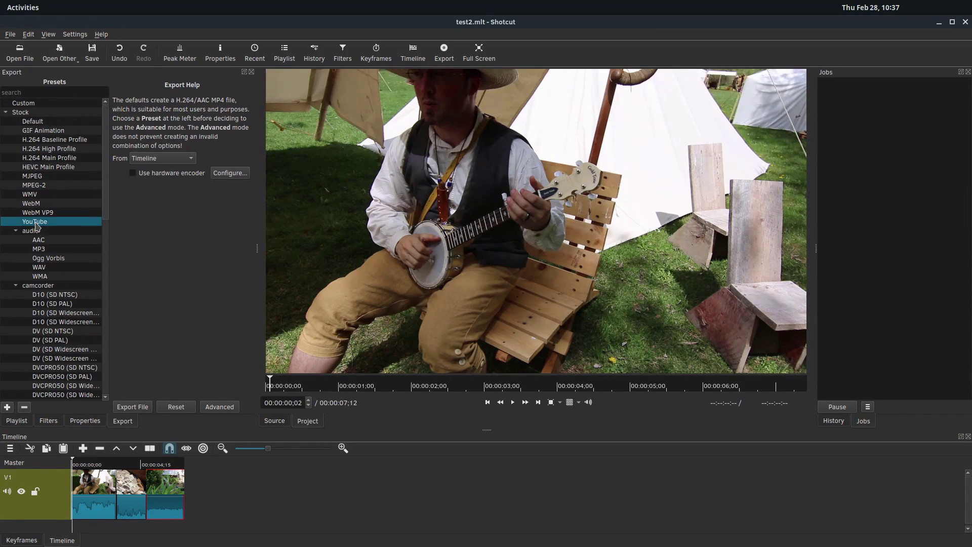
pyautogui.click(37, 159)
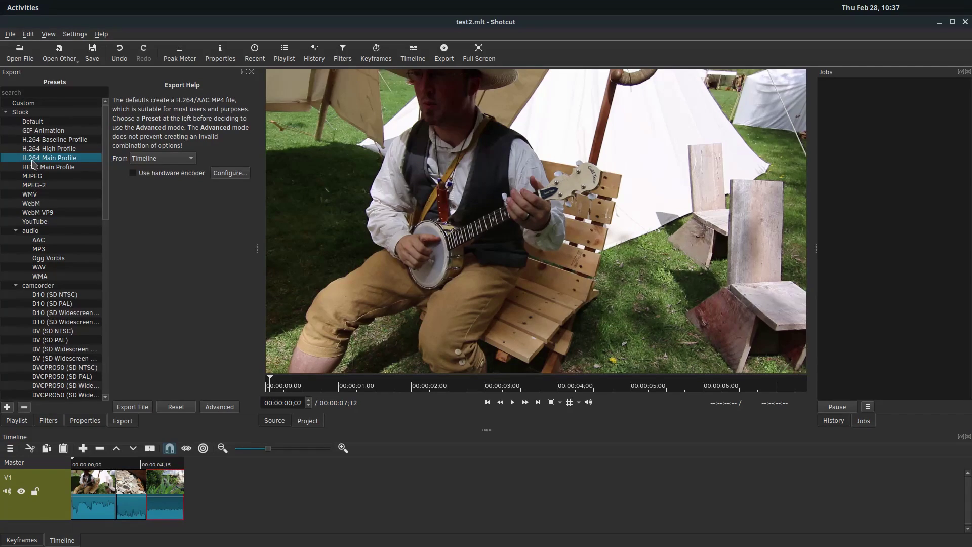
pyautogui.click(36, 222)
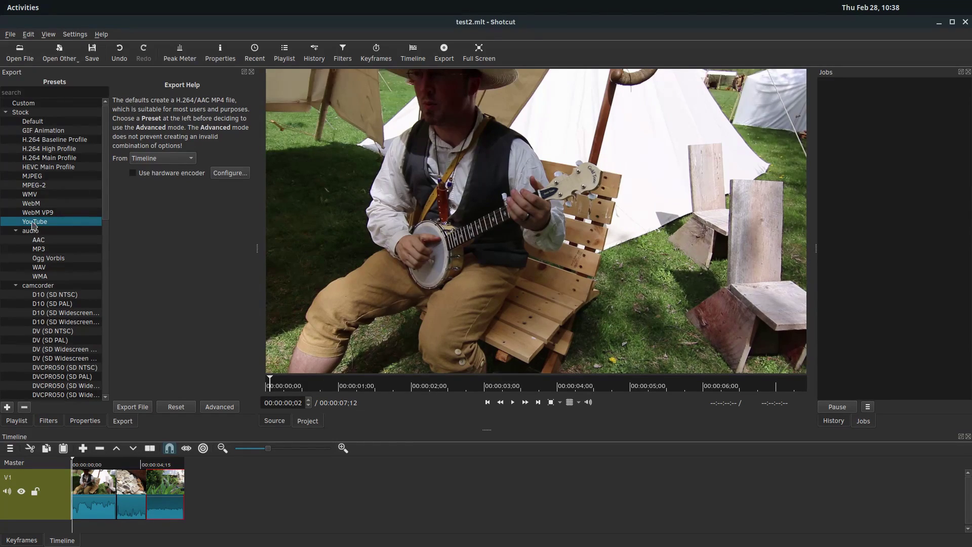
# Step: Export the timeline as test2.mp4 into the Videos folder
pyautogui.click(133, 407)
pyautogui.moveTo(424, 143)
pyautogui.mouseDown()
pyautogui.moveTo(278, 130)
pyautogui.moveTo(427, 147)
pyautogui.moveTo(451, 136)
pyautogui.moveTo(415, 135)
pyautogui.moveTo(424, 133)
pyautogui.mouseUp()
pyautogui.click(372, 155)
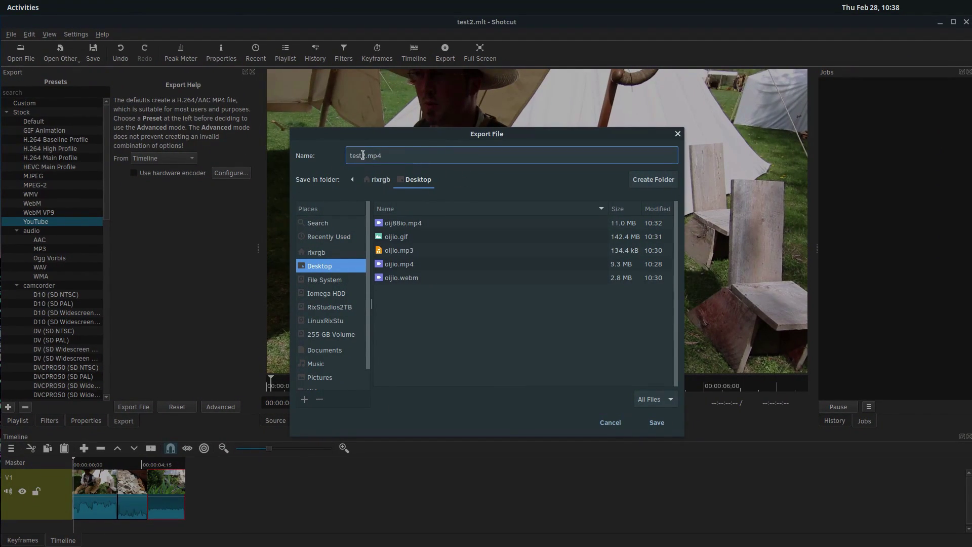
pyautogui.scroll(-1, 322, 332)
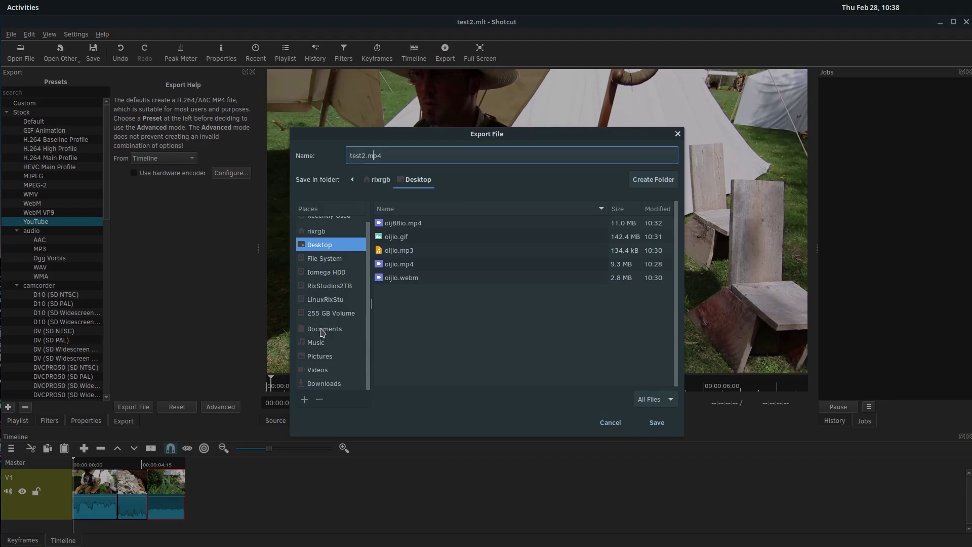
pyautogui.click(318, 371)
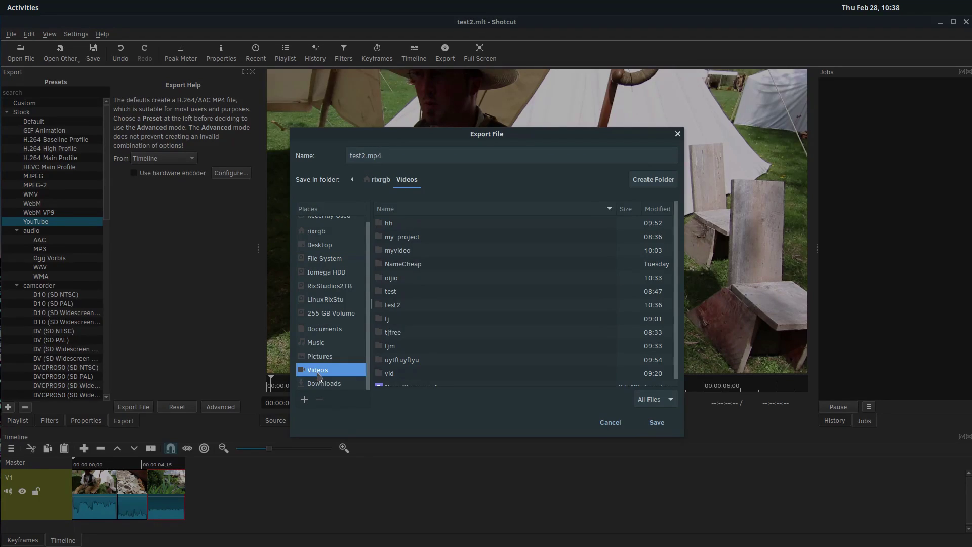
pyautogui.click(368, 155)
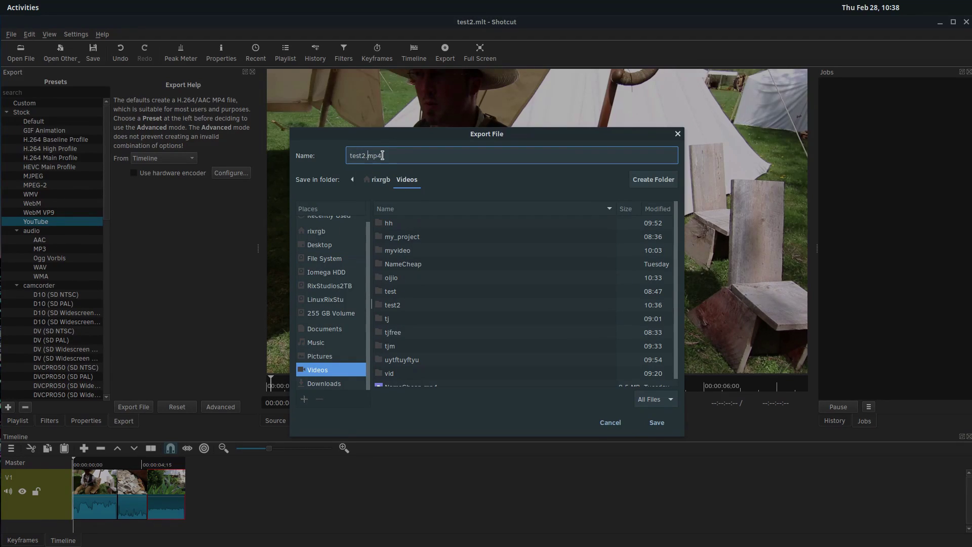
pyautogui.click(656, 423)
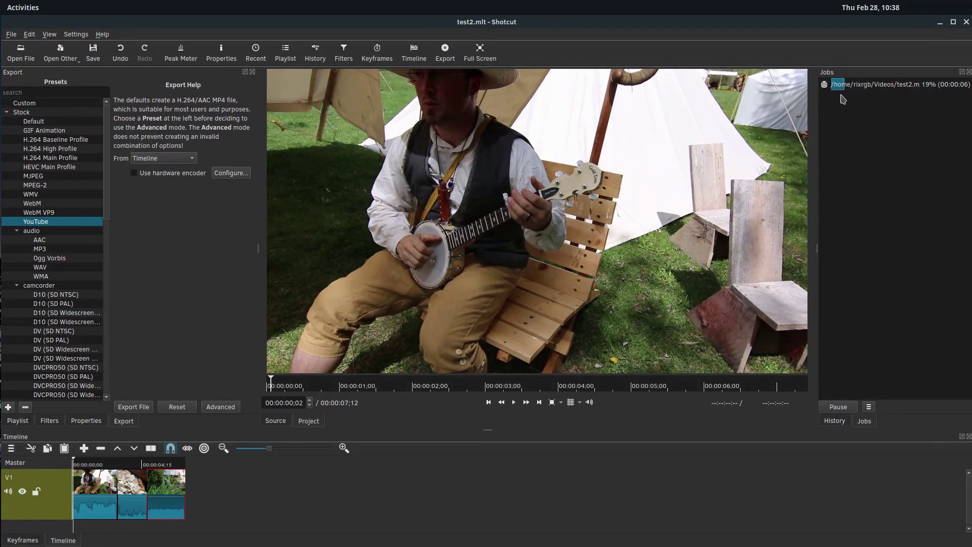
pyautogui.moveTo(843, 99); pyautogui.dragTo(927, 100)
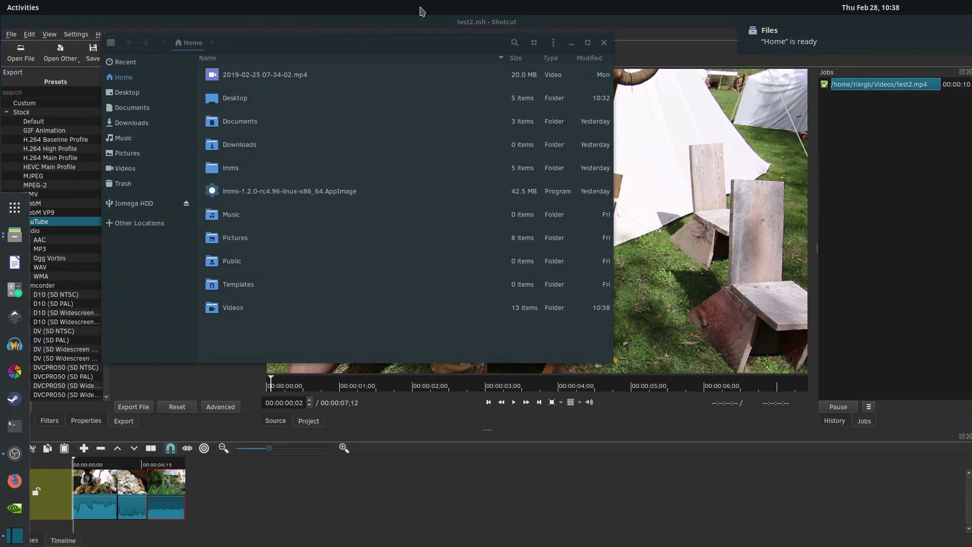
# Step: Play test2.mp4 from Videos in VLC, then close the file browser
pyautogui.click(210, 189)
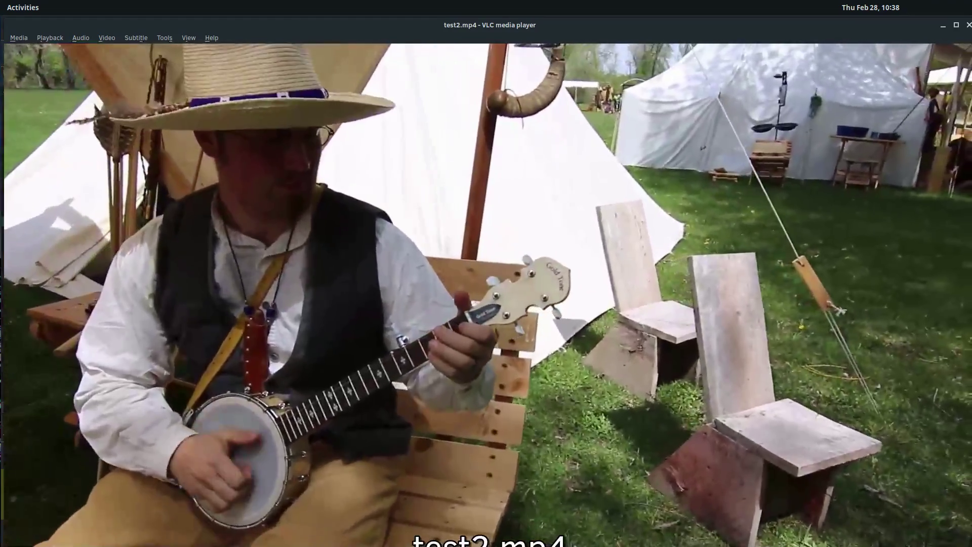
pyautogui.press('super+Down')
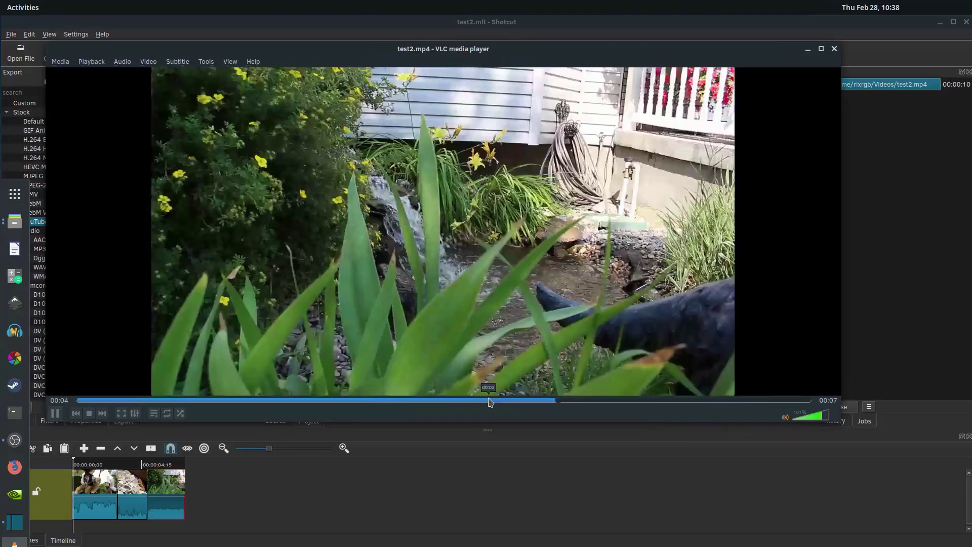
pyautogui.moveTo(455, 51); pyautogui.dragTo(550, 151)
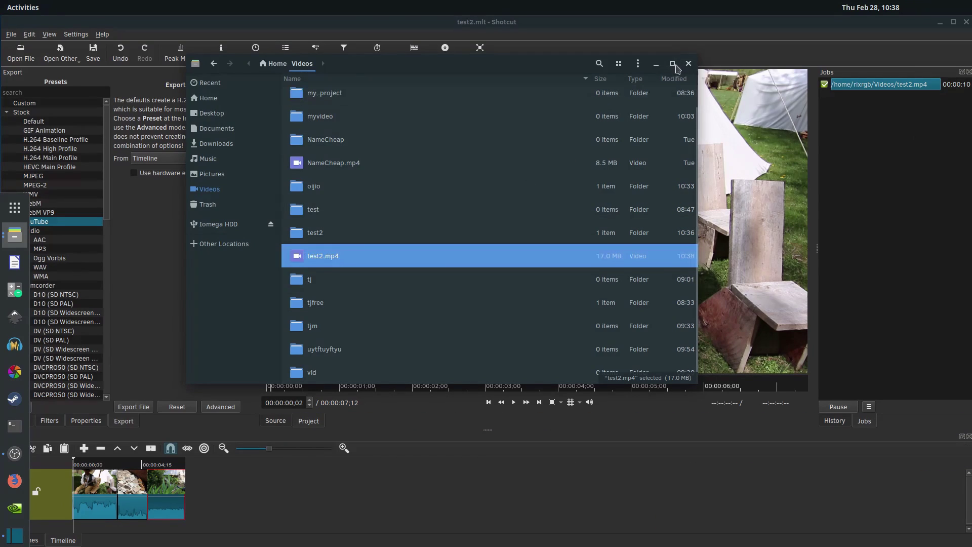
pyautogui.click(689, 63)
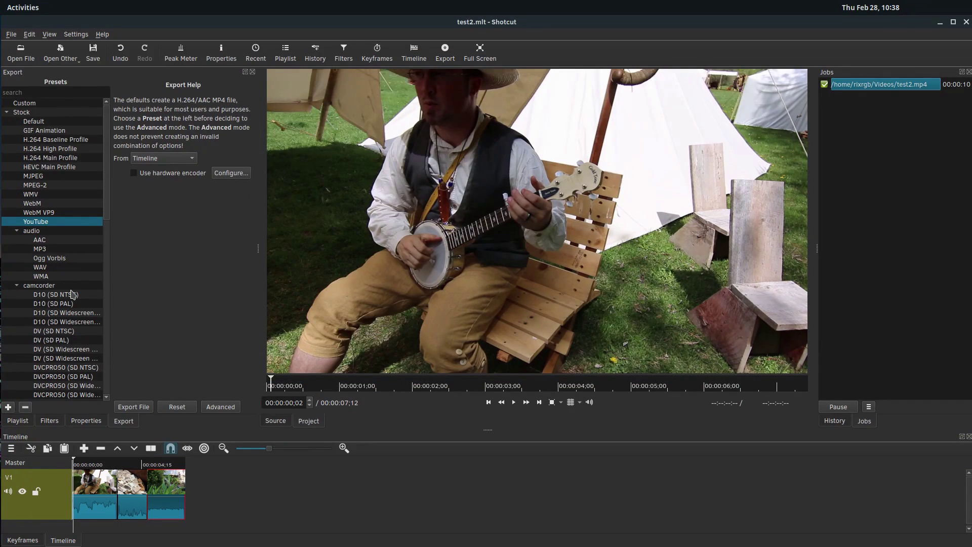
# Step: Export the timeline as test2.vob in Videos using the DVD (SD NTSC) preset
pyautogui.scroll(-6, 70, 283)
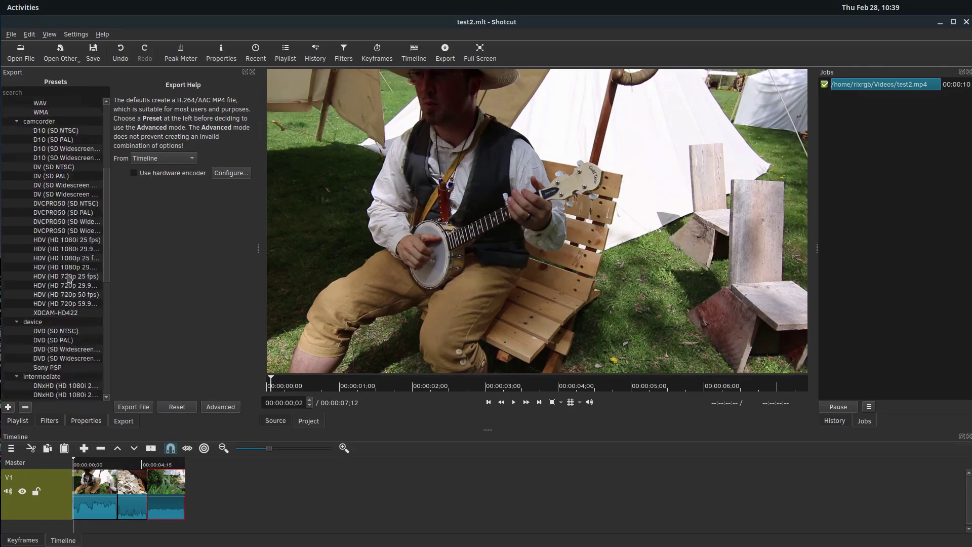
pyautogui.scroll(-4, 66, 277)
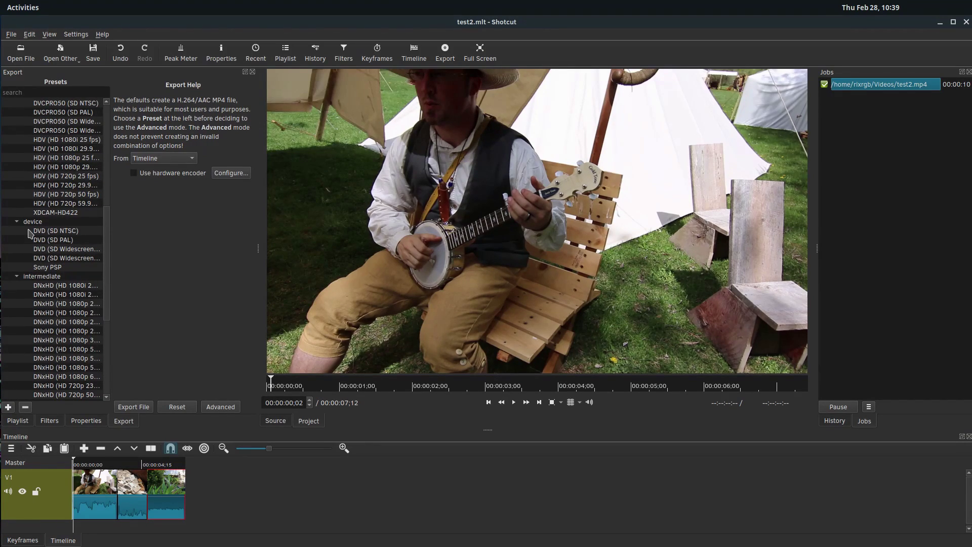
pyautogui.click(54, 232)
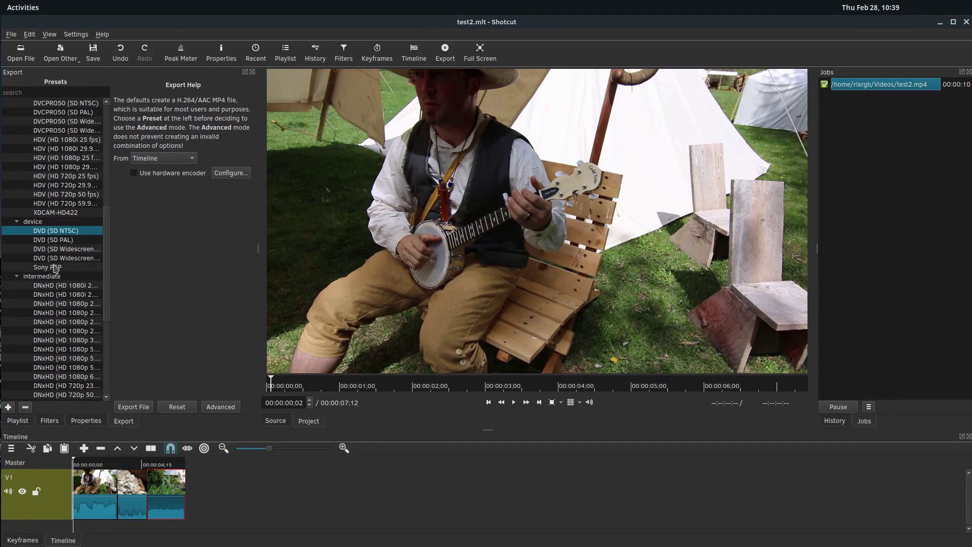
pyautogui.click(44, 241)
pyautogui.click(42, 232)
pyautogui.click(134, 407)
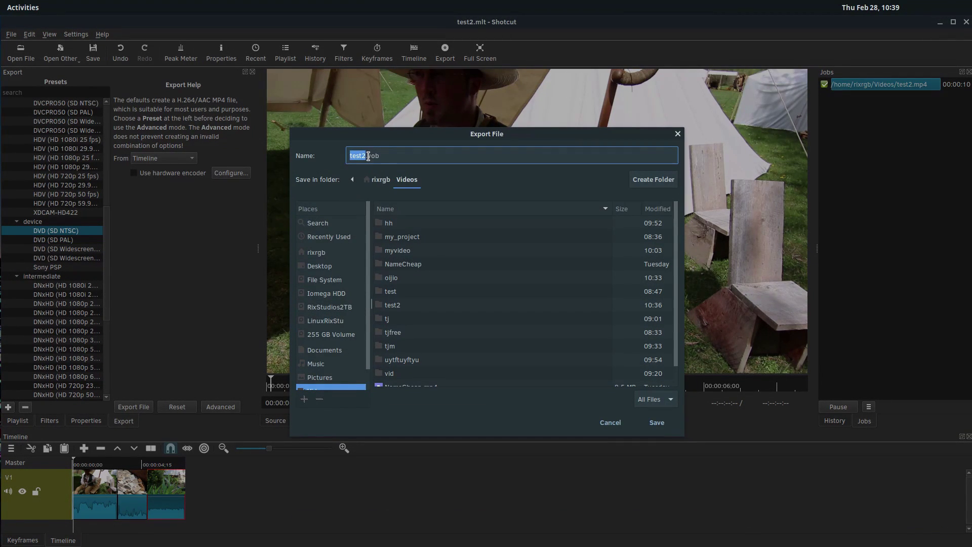
pyautogui.click(650, 423)
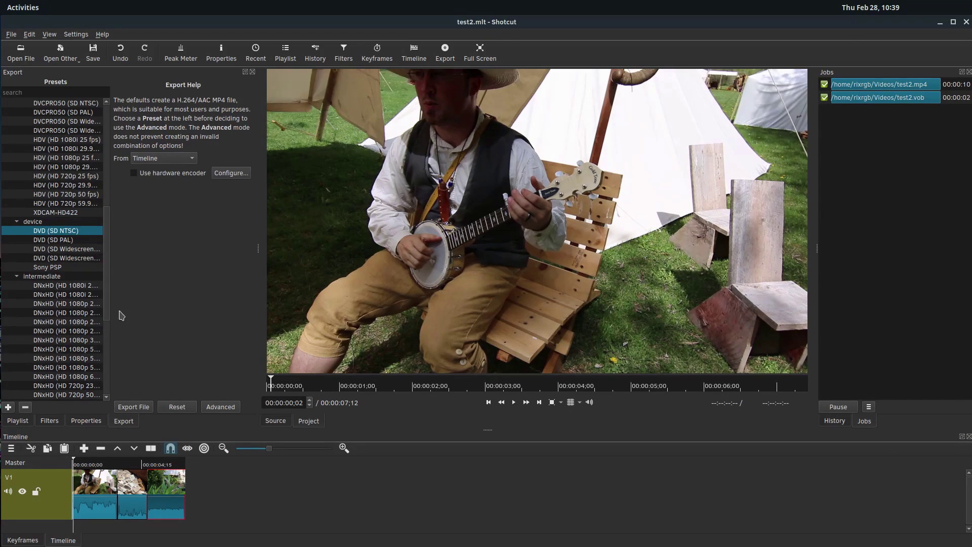
# Step: Export the timeline as test2.mp3 in Videos using the audio MP3 preset
pyautogui.scroll(10, 81, 304)
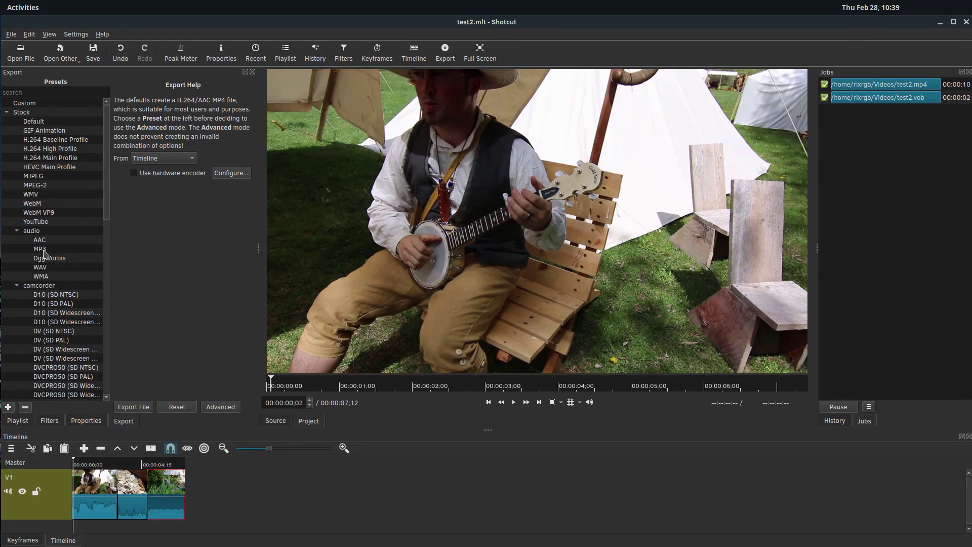
pyautogui.click(44, 250)
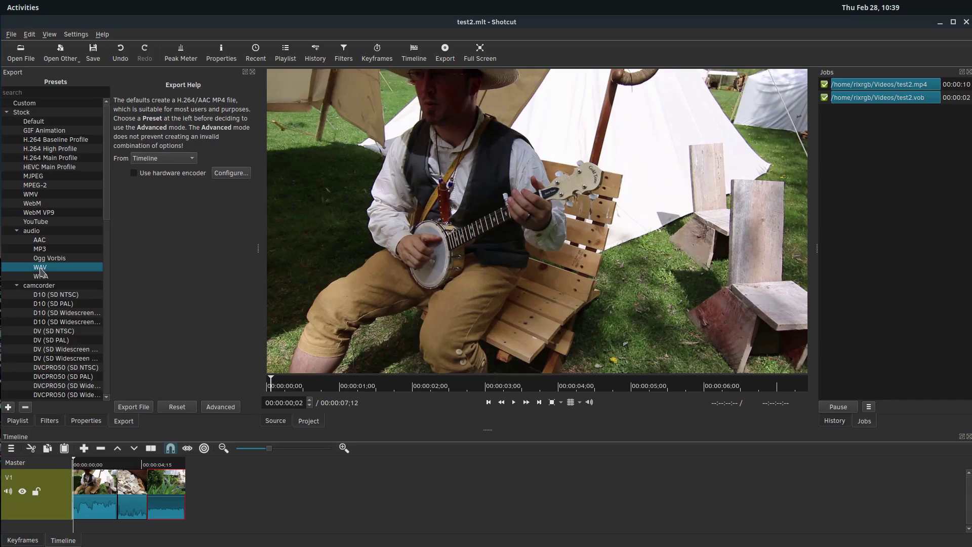
pyautogui.click(134, 406)
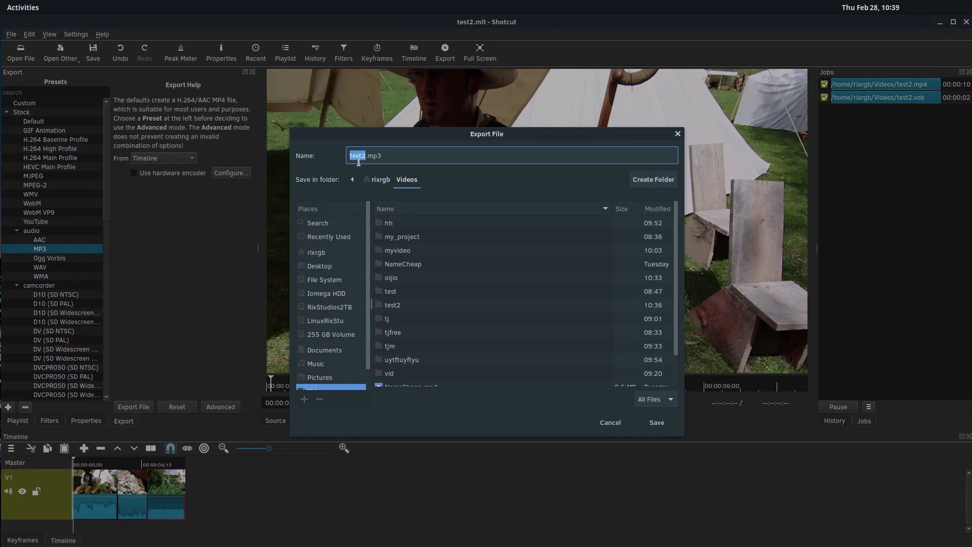
pyautogui.moveTo(383, 155); pyautogui.dragTo(368, 155)
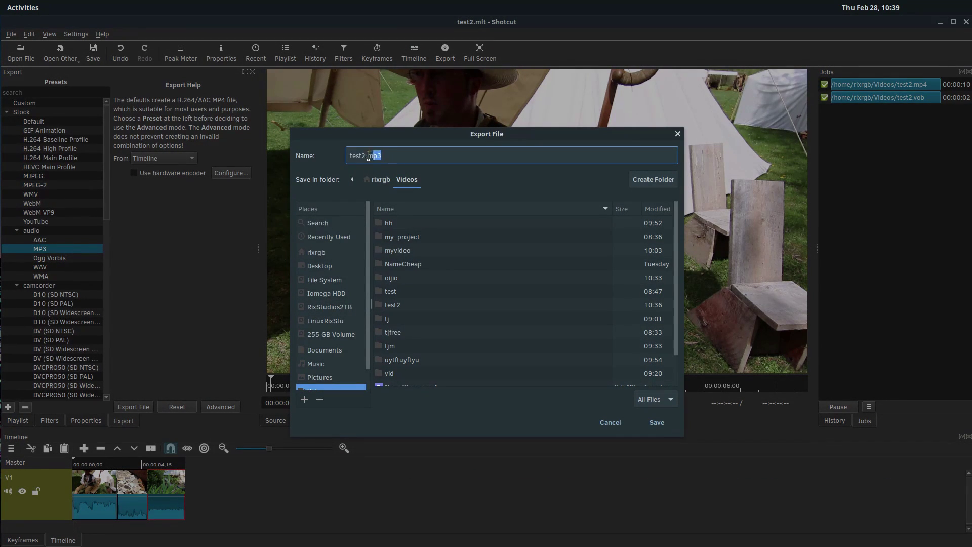
pyautogui.click(657, 422)
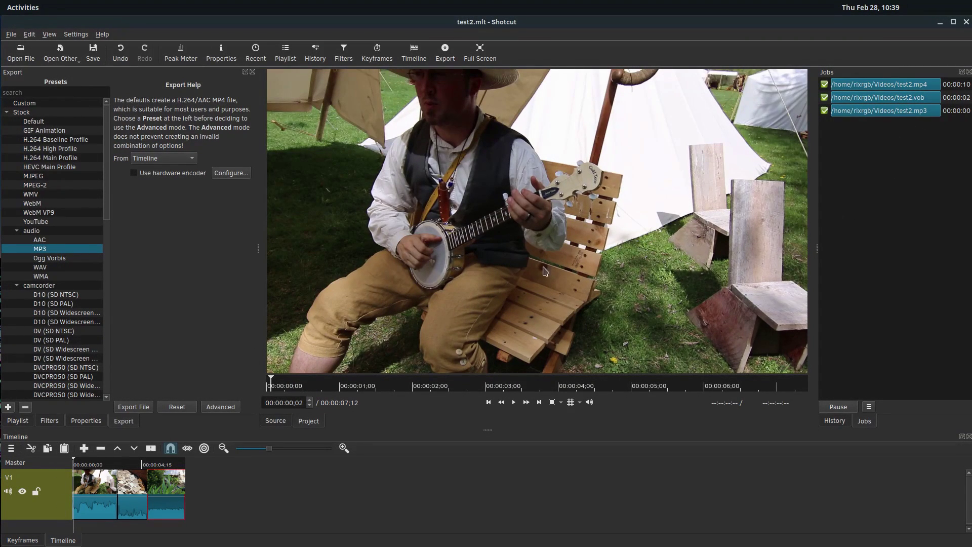
pyautogui.press('super+e')
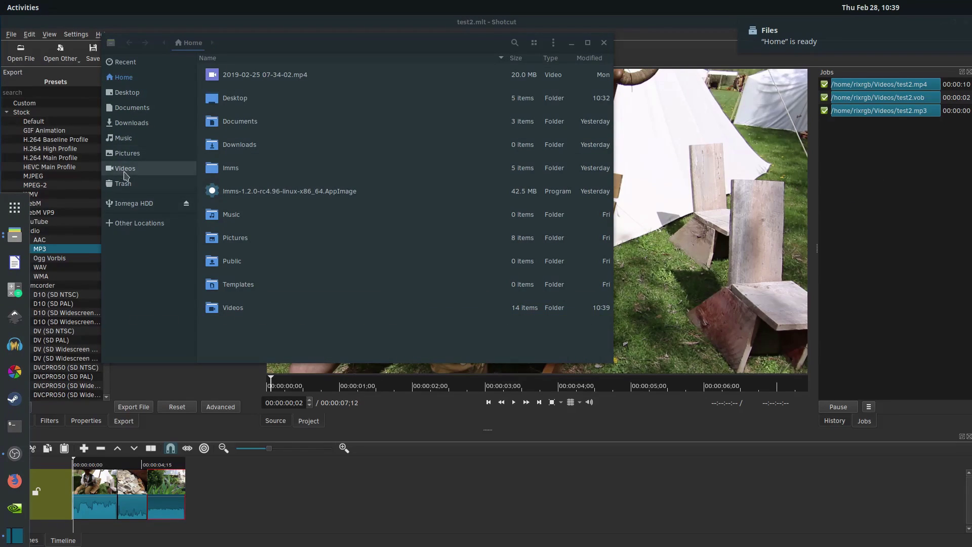
pyautogui.click(125, 168)
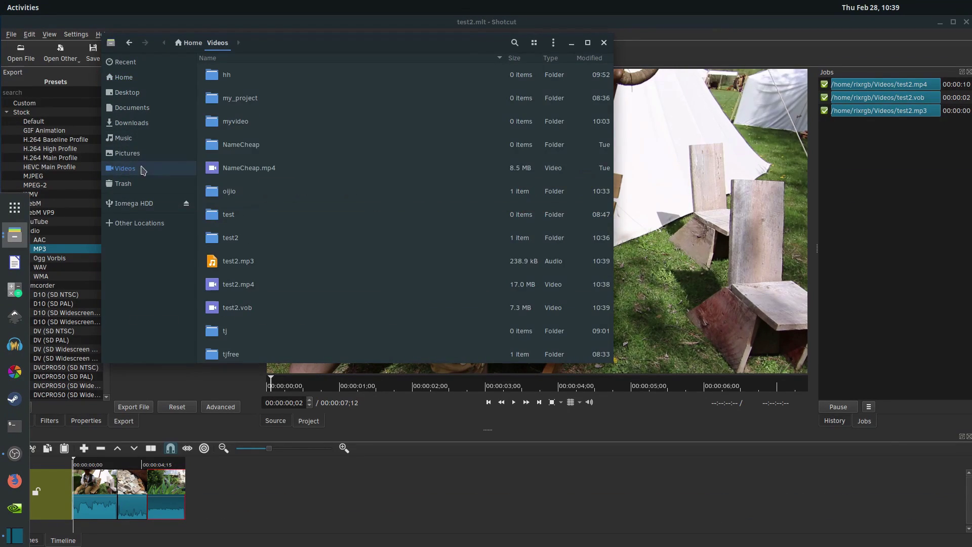
pyautogui.scroll(-3, 260, 147)
pyautogui.doubleClick(248, 188)
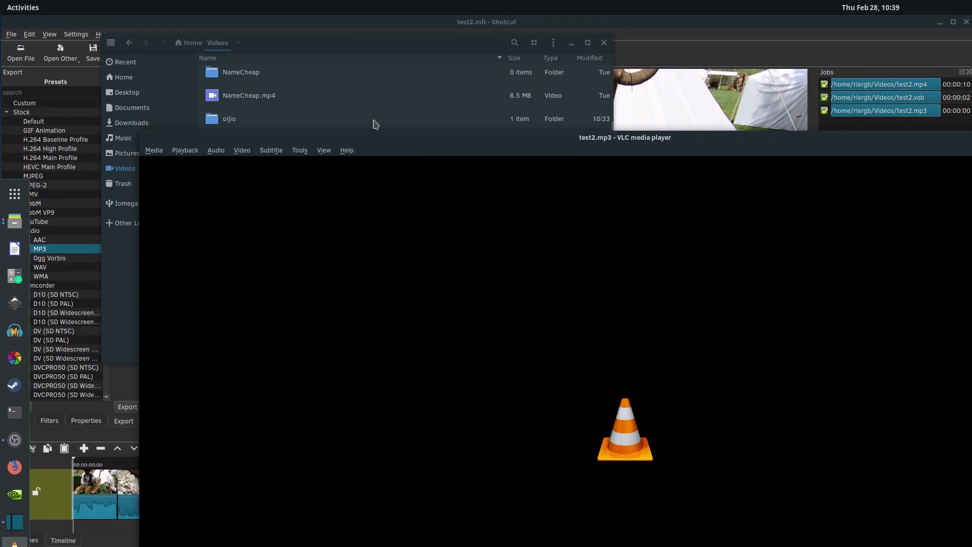
pyautogui.moveTo(681, 139); pyautogui.dragTo(515, 120)
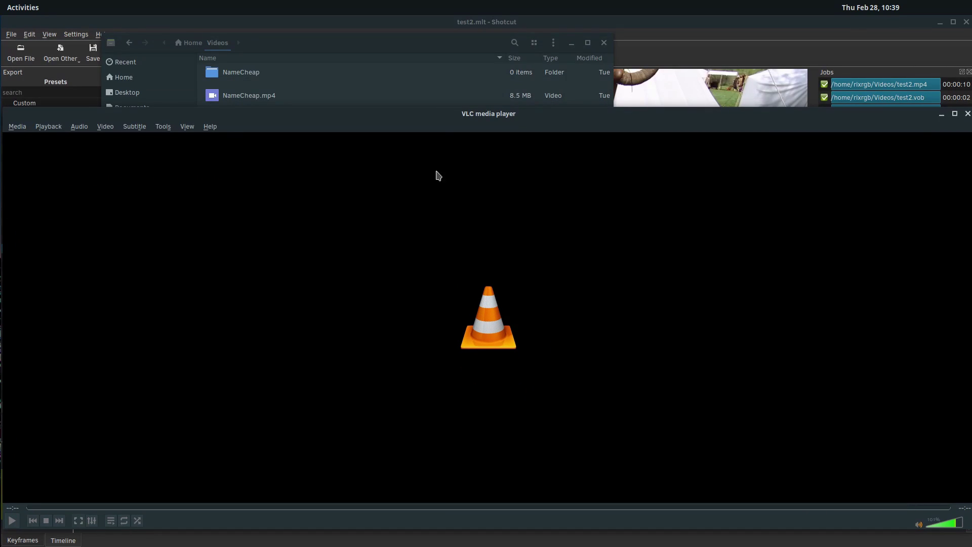
pyautogui.click(968, 113)
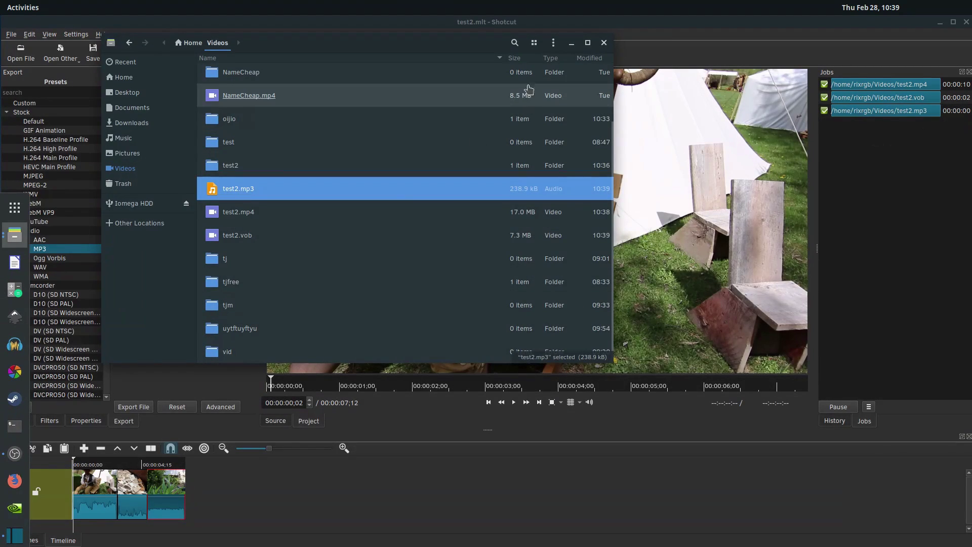
# Step: Close the file manager and browse the export presets, selecting YouTube
pyautogui.click(604, 43)
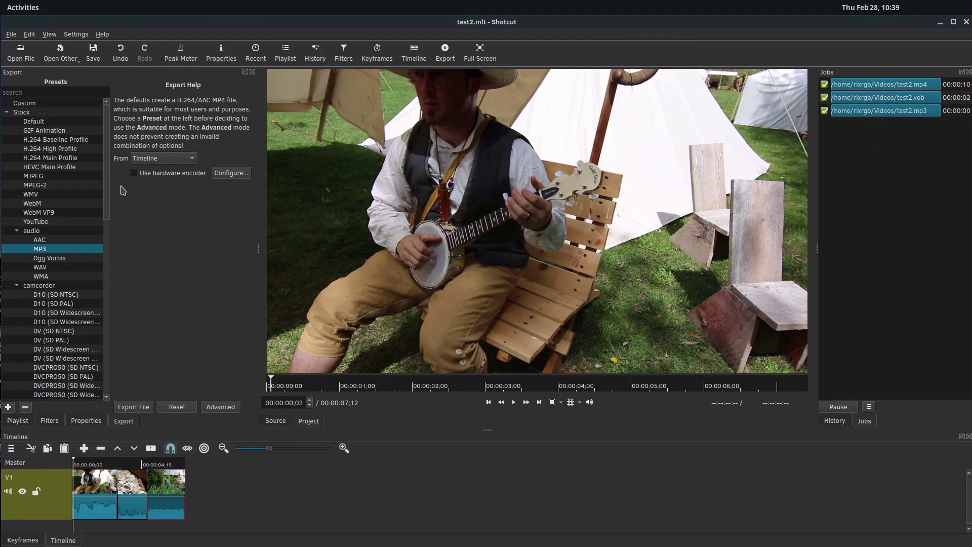
pyautogui.moveTo(108, 144); pyautogui.dragTo(68, 123)
pyautogui.scroll(-8, 108, 173)
pyautogui.scroll(8, 108, 176)
pyautogui.click(45, 222)
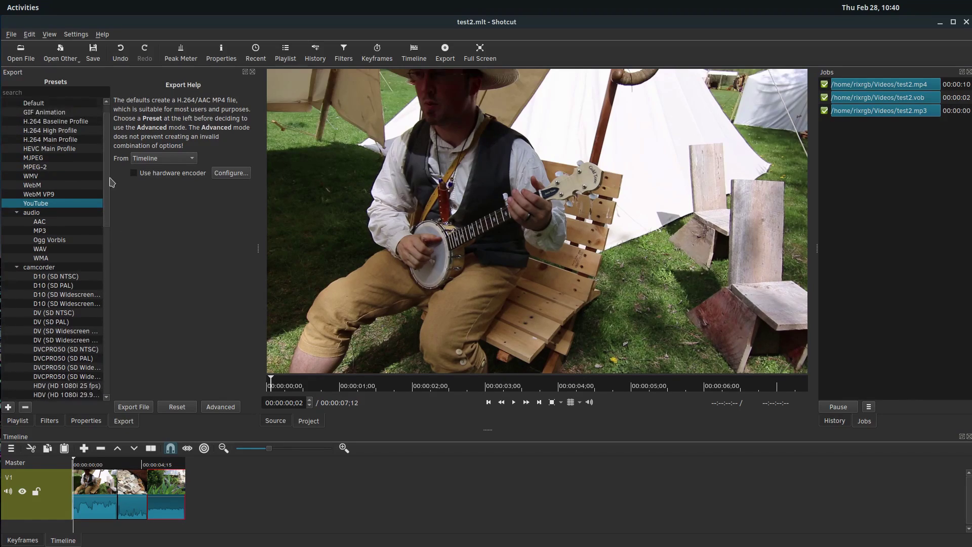
# Step: Select the H.264 High Profile preset and scroll through its settings
pyautogui.click(32, 151)
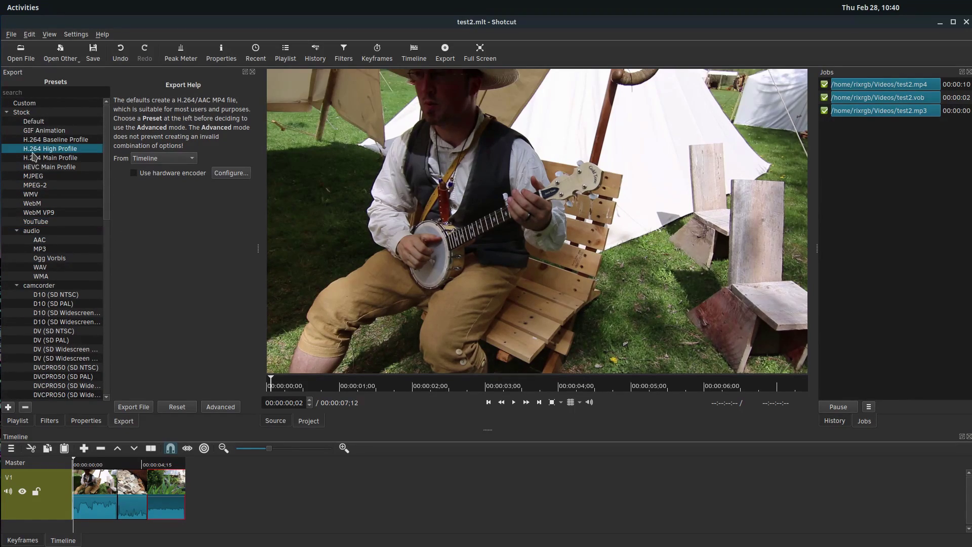
pyautogui.moveTo(107, 173); pyautogui.dragTo(110, 233)
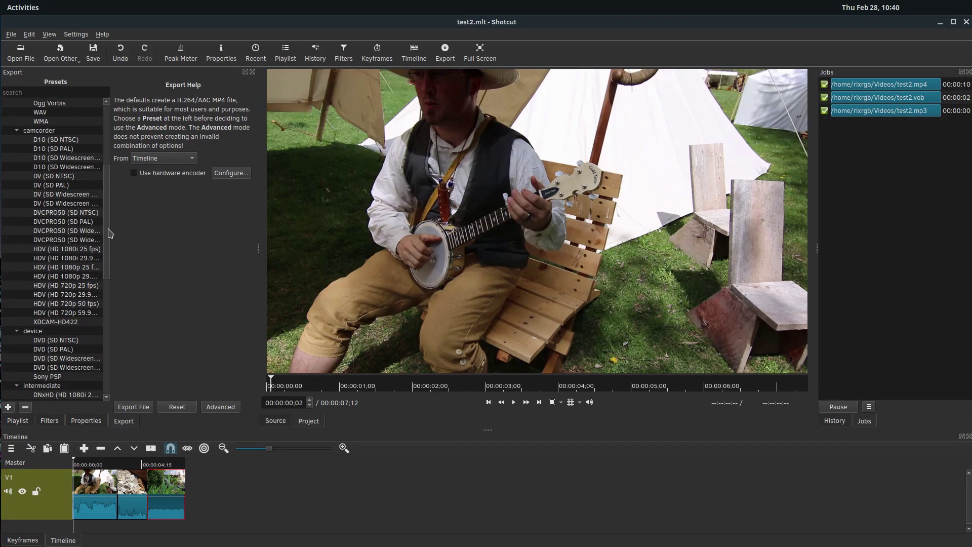
pyautogui.scroll(-10, 65, 200)
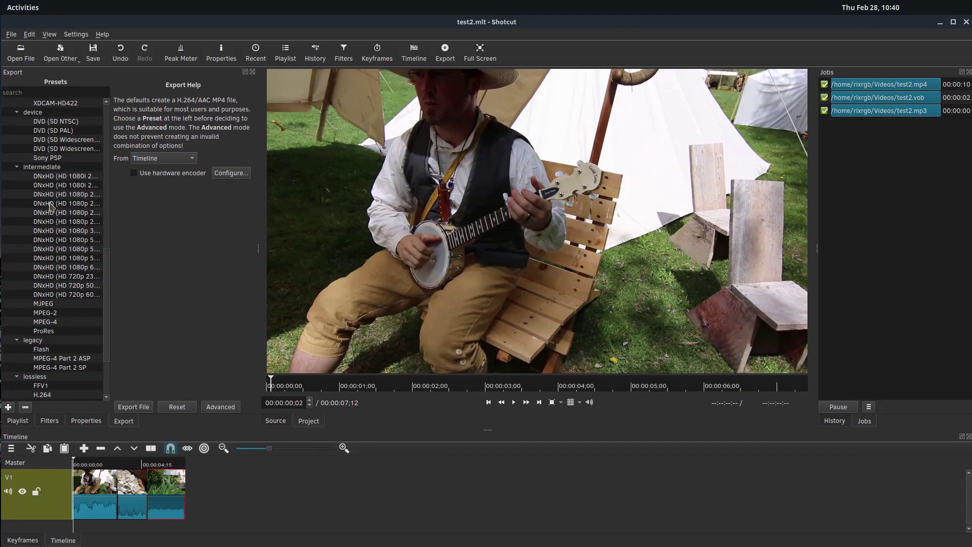
pyautogui.scroll(15, 53, 365)
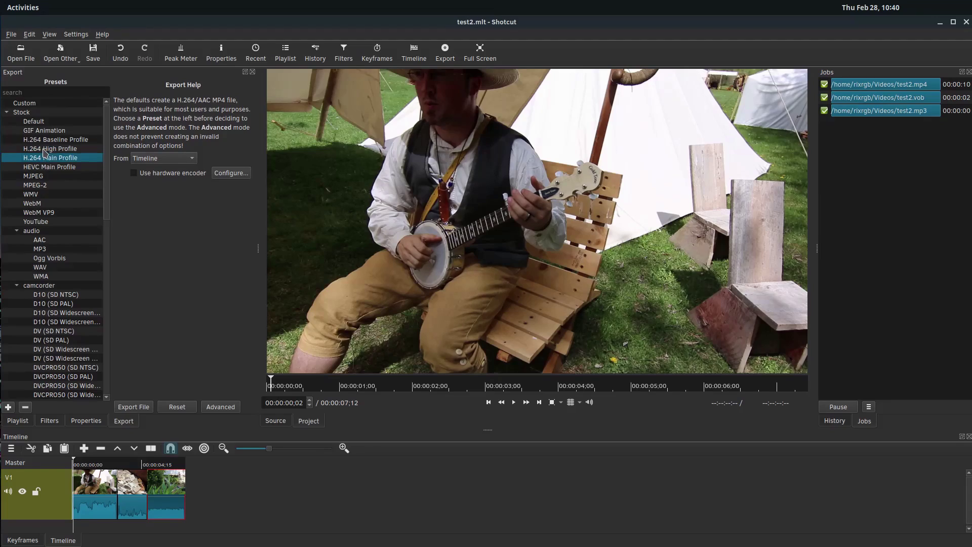
# Step: Show the advanced export settings and review the Codec, Audio, Other and Video tabs
pyautogui.click(220, 408)
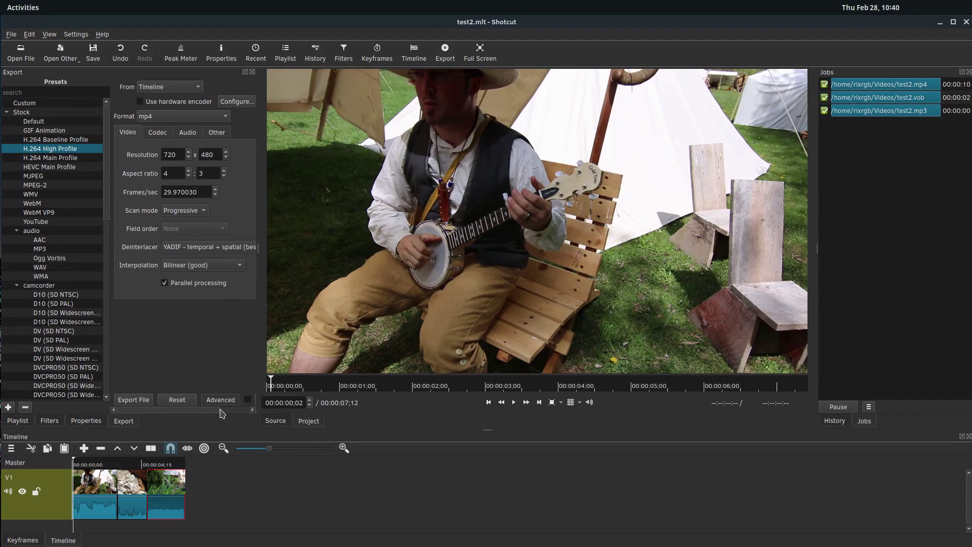
pyautogui.click(160, 137)
pyautogui.click(188, 134)
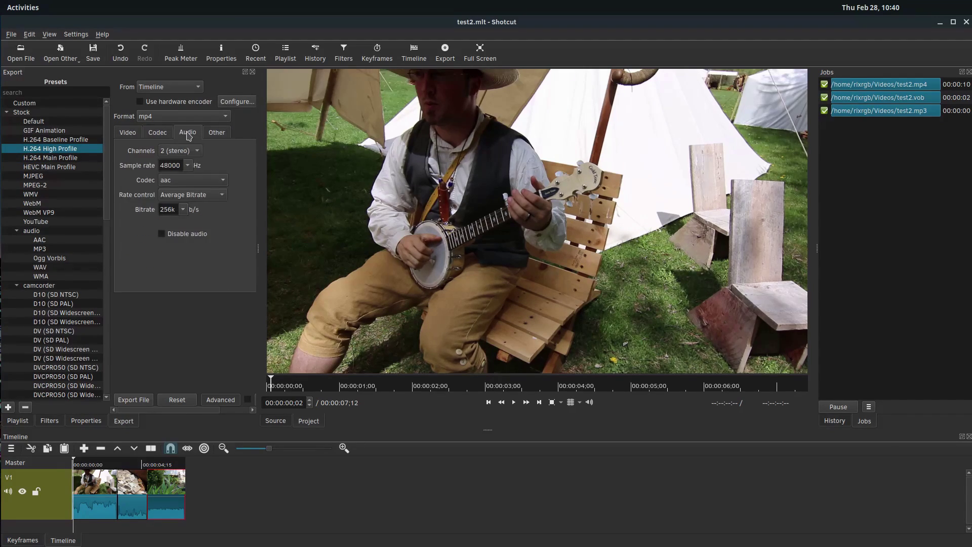
pyautogui.click(217, 133)
pyautogui.click(191, 134)
pyautogui.click(148, 138)
pyautogui.click(128, 134)
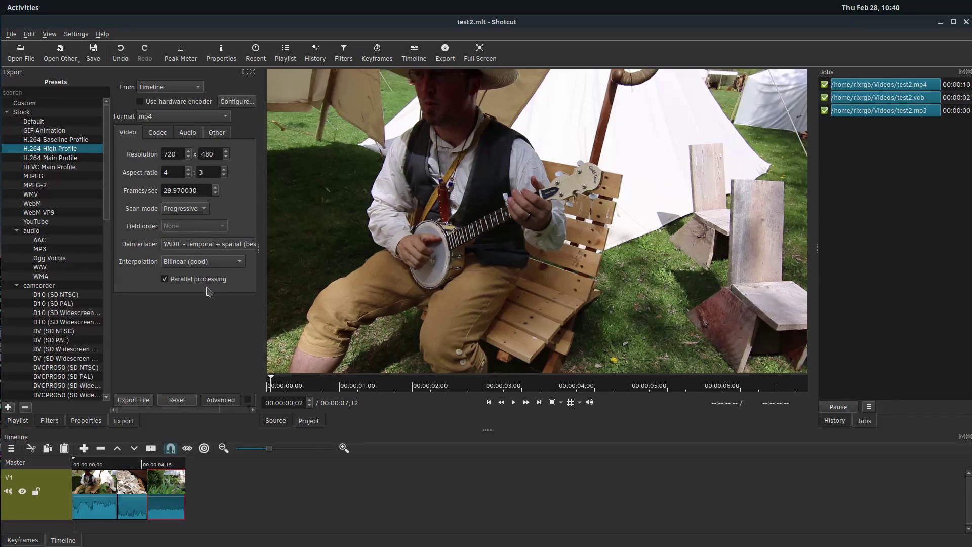
# Step: Check the Format list, keep mp4, and hide the advanced settings
pyautogui.click(144, 120)
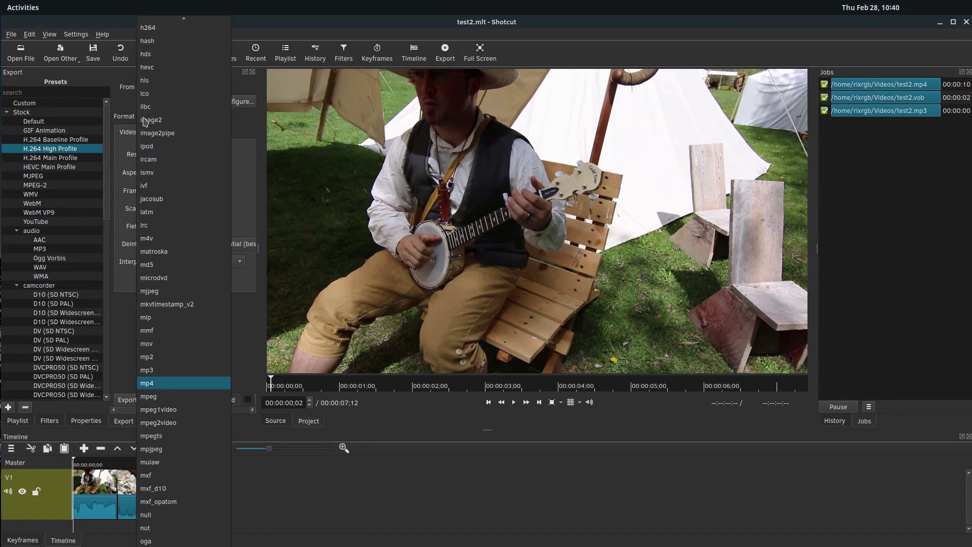
pyautogui.scroll(20, 146, 187)
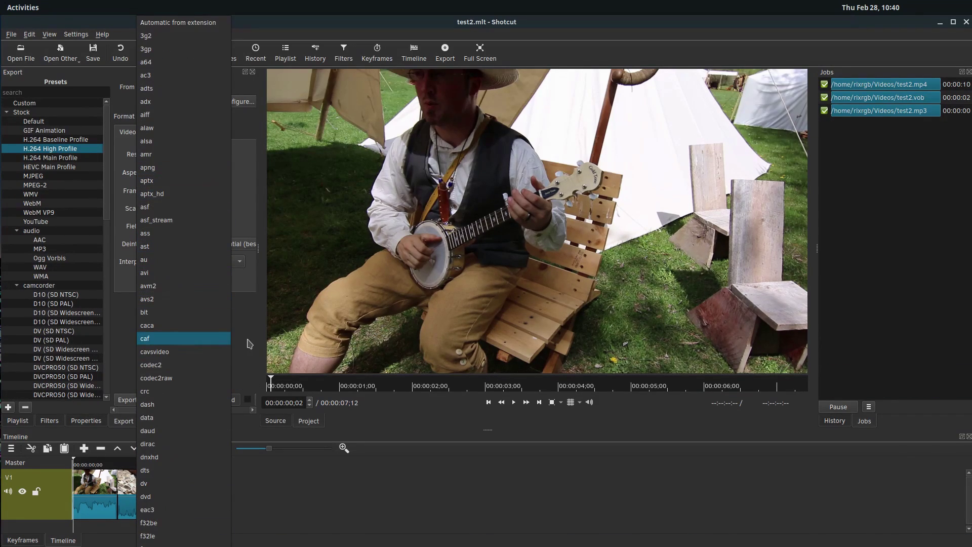
pyautogui.press('Escape')
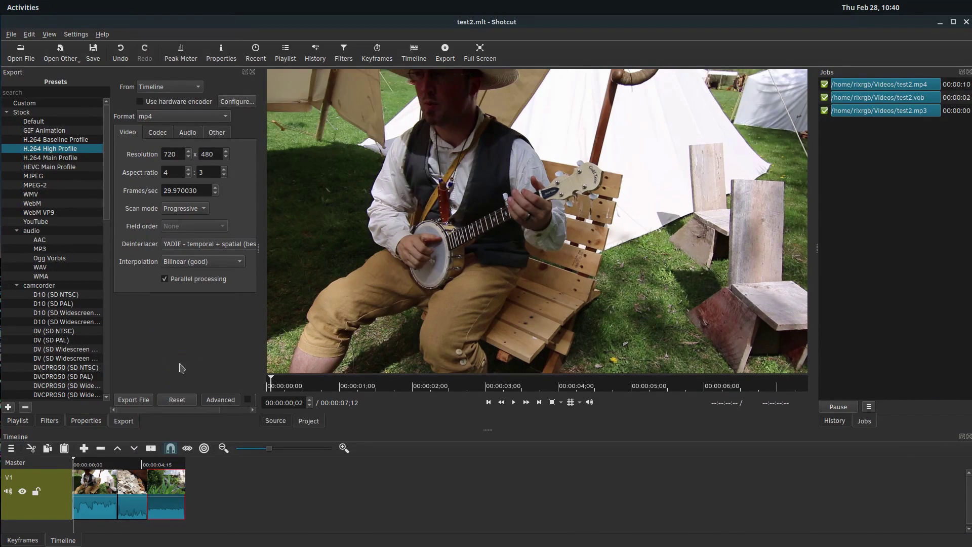
pyautogui.click(217, 400)
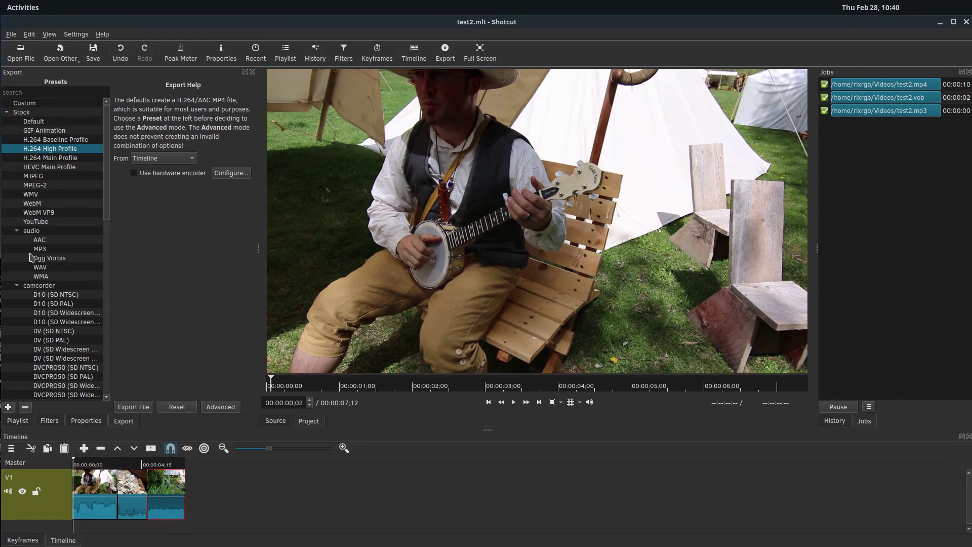
# Step: Reselect the YouTube preset, cancel a started export, and make the Timeline panel taller
pyautogui.click(39, 222)
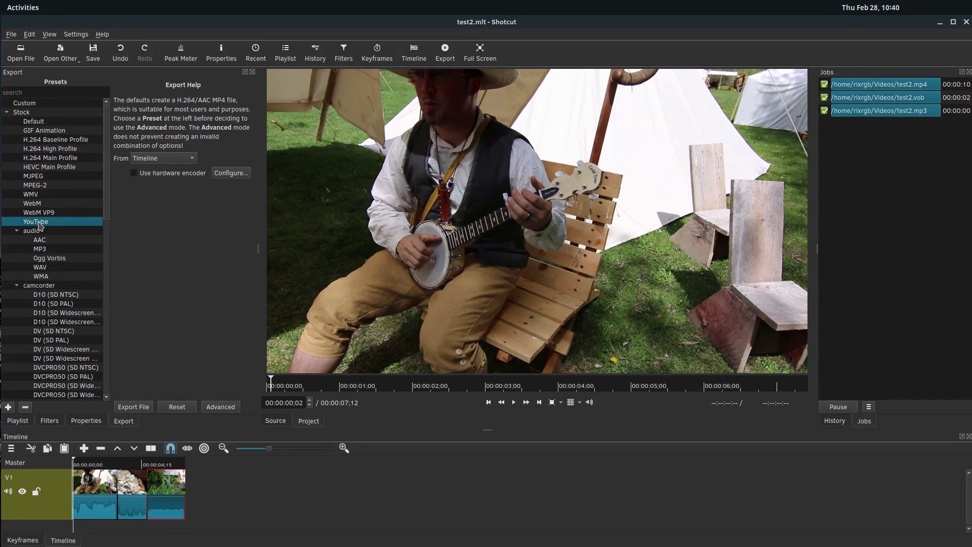
pyautogui.click(138, 408)
pyautogui.click(610, 422)
pyautogui.moveTo(483, 429); pyautogui.dragTo(468, 360)
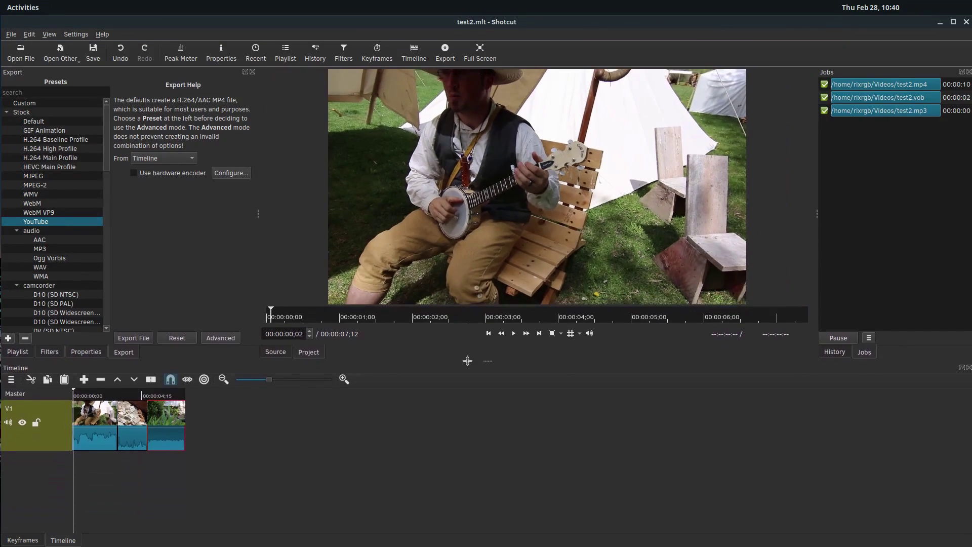